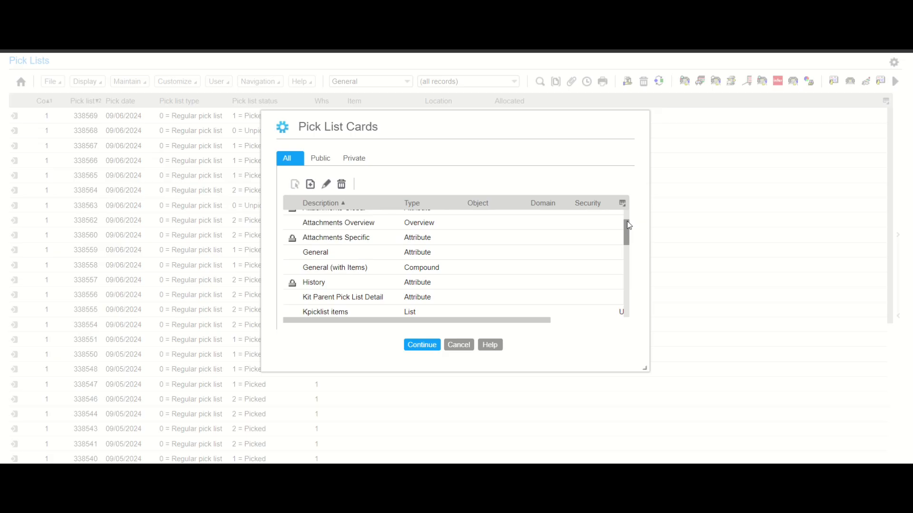
Create a new pick list card of the Compound type
scroll(626, 222, "up", 2)
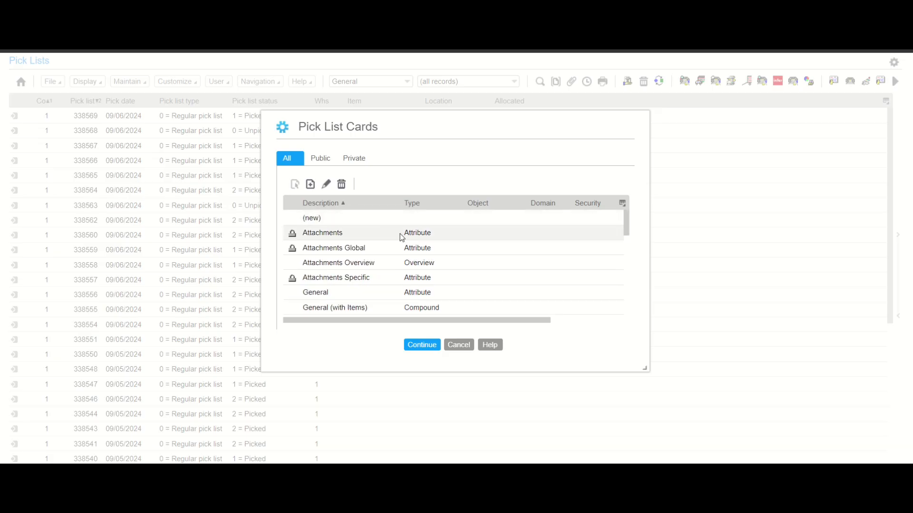
left_click(369, 223)
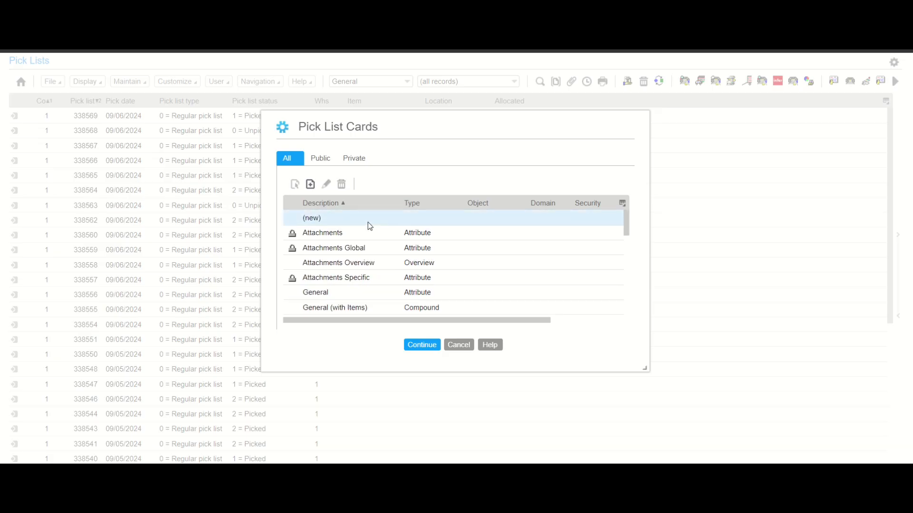
left_click(311, 184)
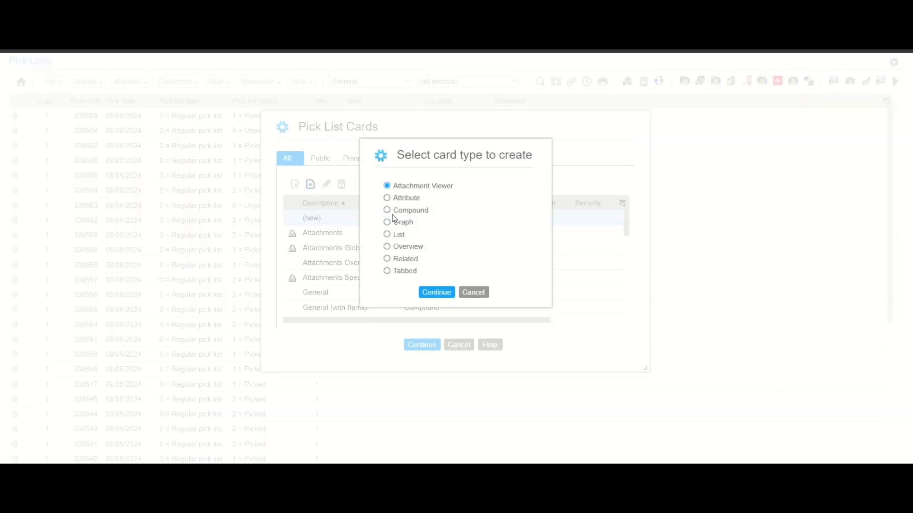
left_click(387, 210)
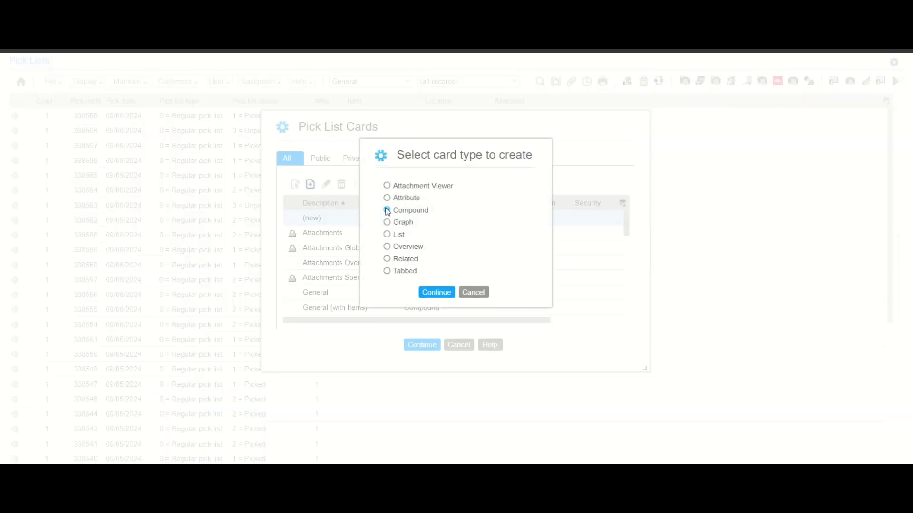
left_click(435, 292)
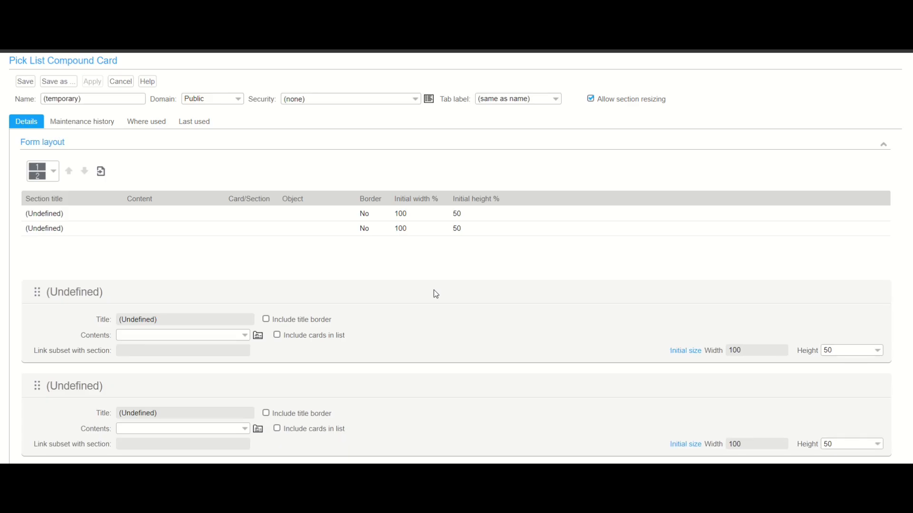
Set the form layout to three sections, with two side by side above one full-width section
left_click(56, 170)
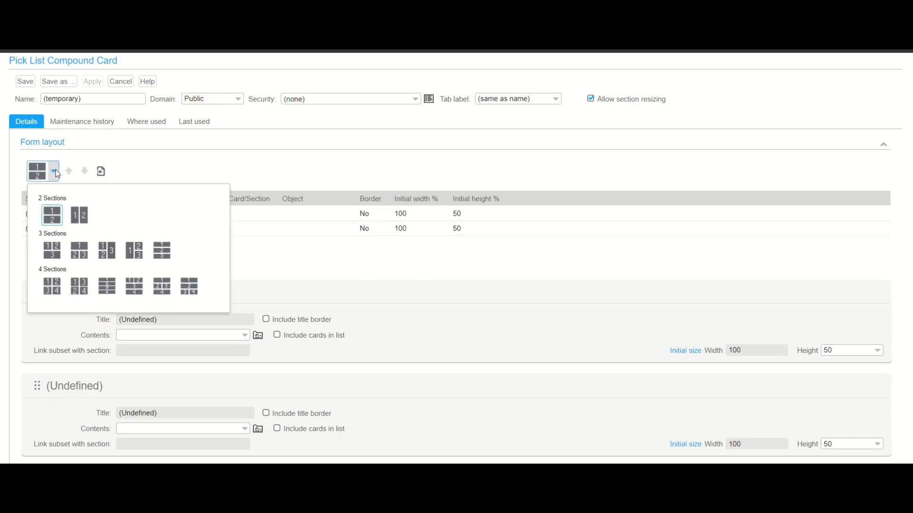
left_click(52, 251)
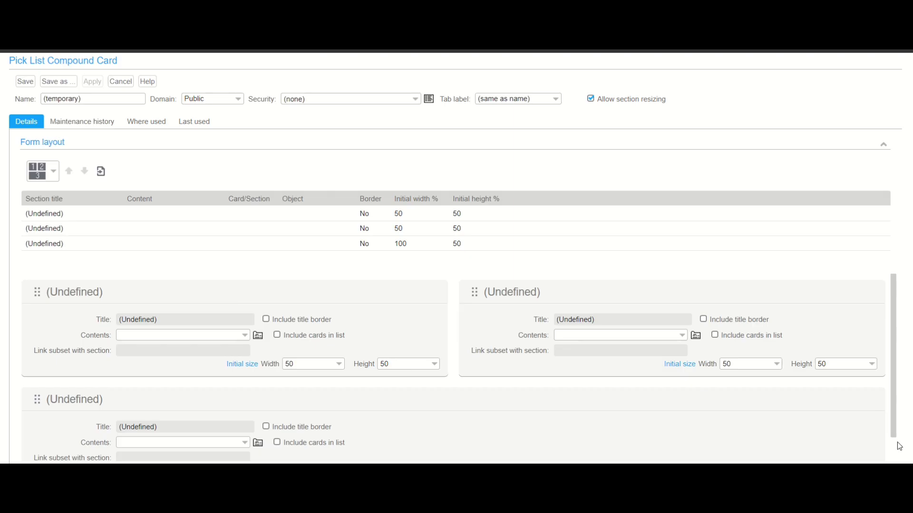
scroll(895, 450, "down", 1)
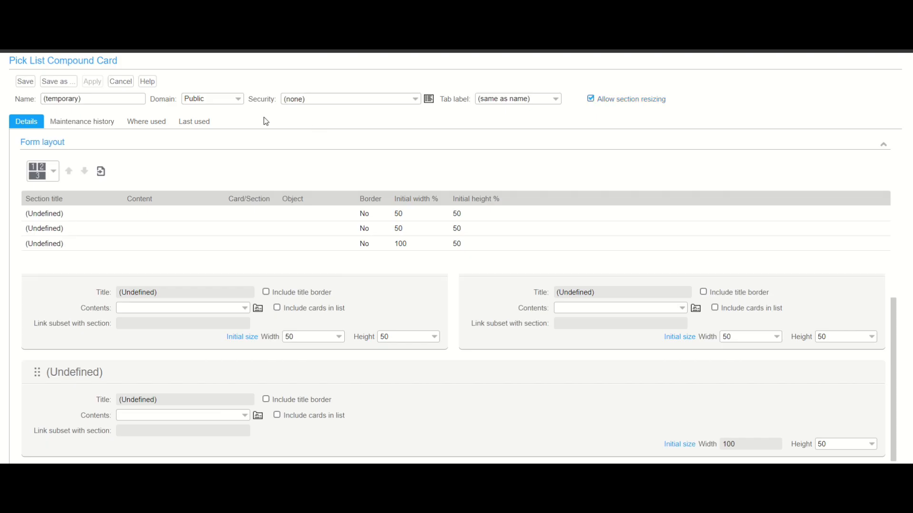
Set the compound card's domain to Private and name the card "pc"
left_click(241, 104)
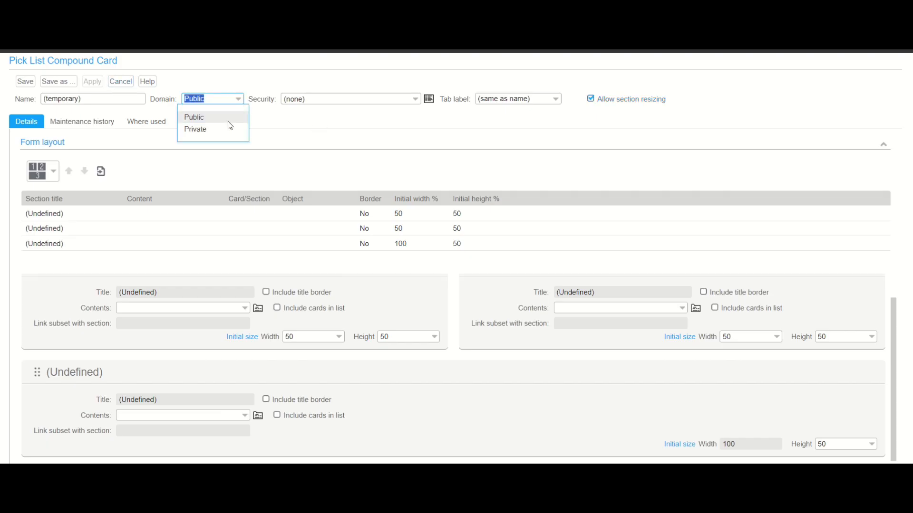
left_click(224, 127)
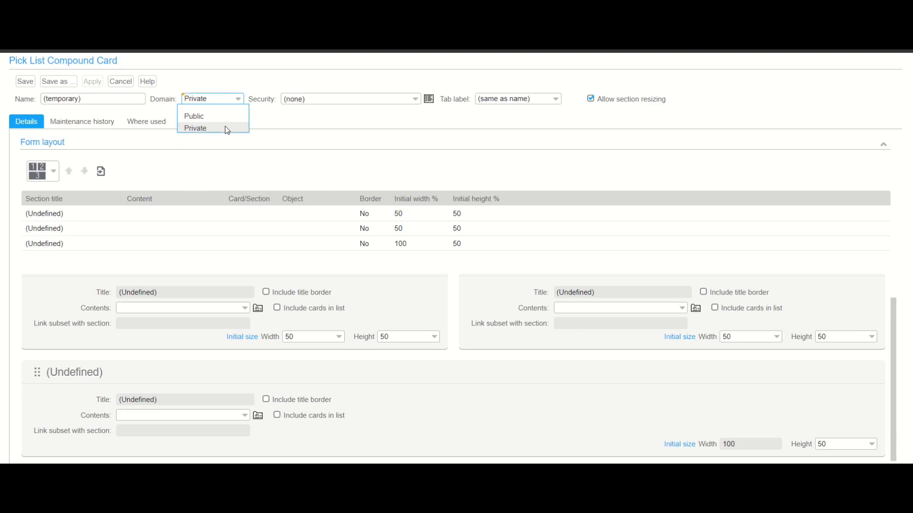
left_click(95, 97)
type("pc")
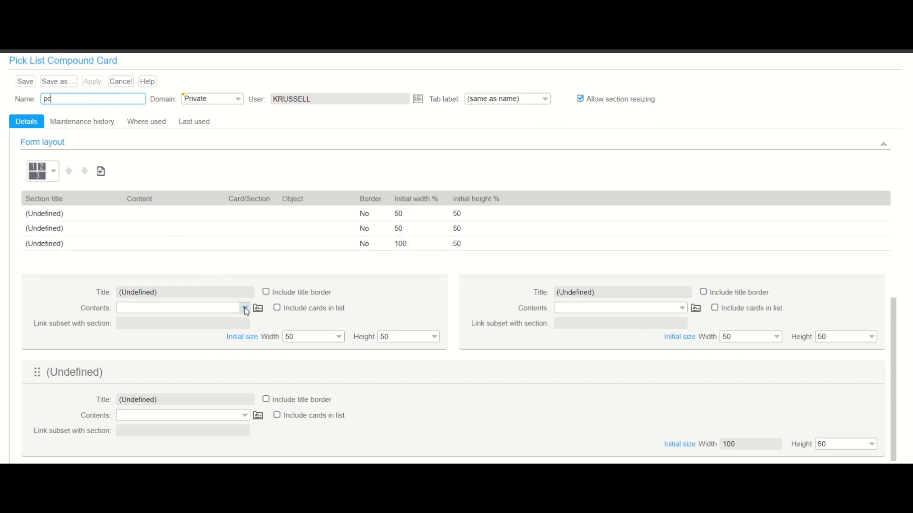
Include cards in the first section's content list and choose the Pick List General card as its contents
left_click(278, 310)
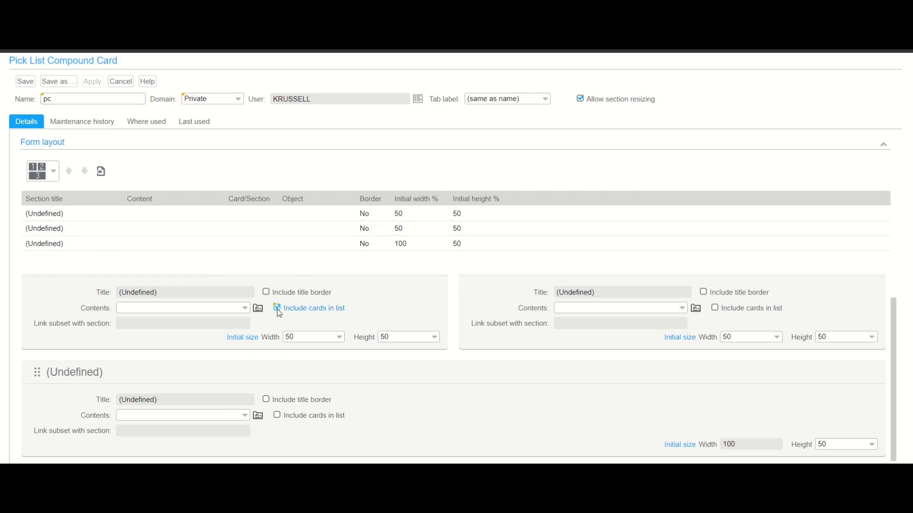
left_click(246, 309)
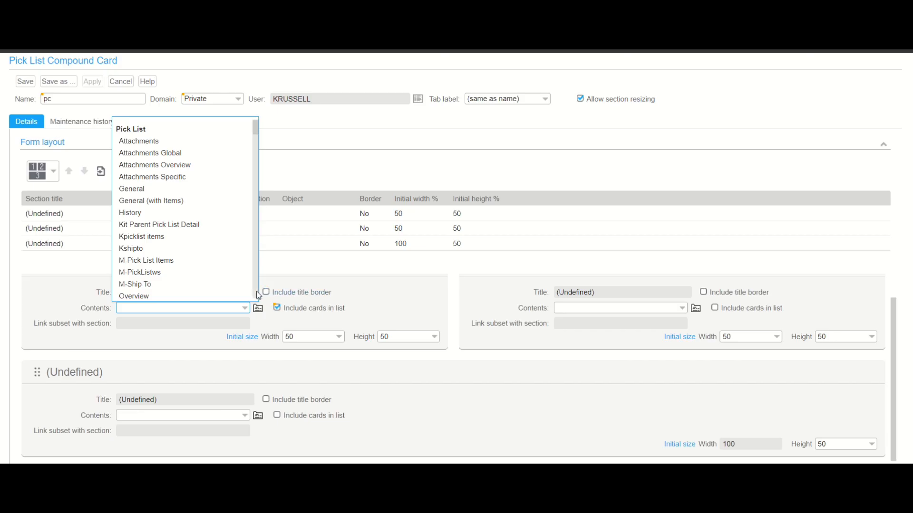
scroll(257, 296, "down", 4)
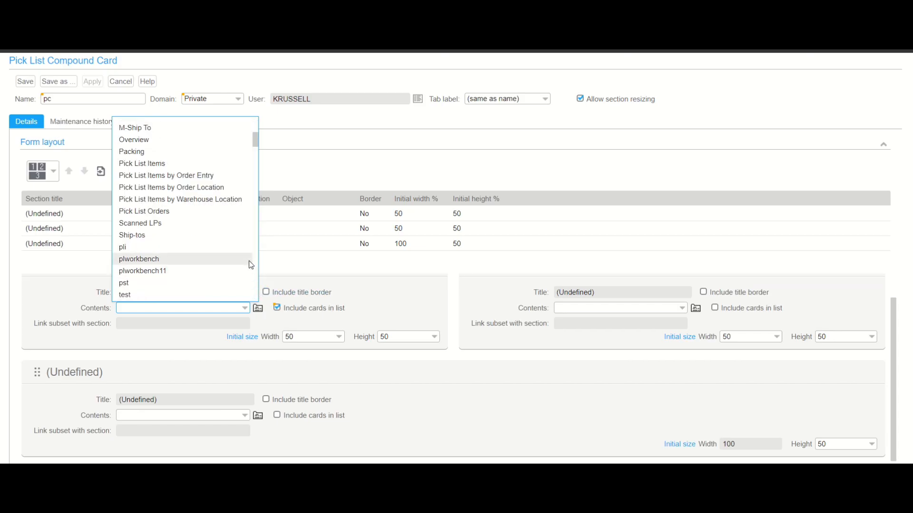
scroll(257, 131, "up", 4)
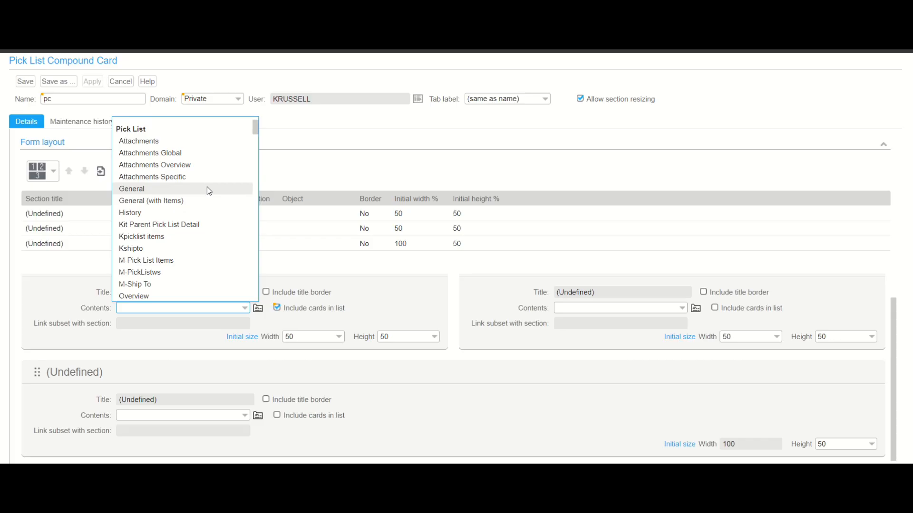
left_click(206, 187)
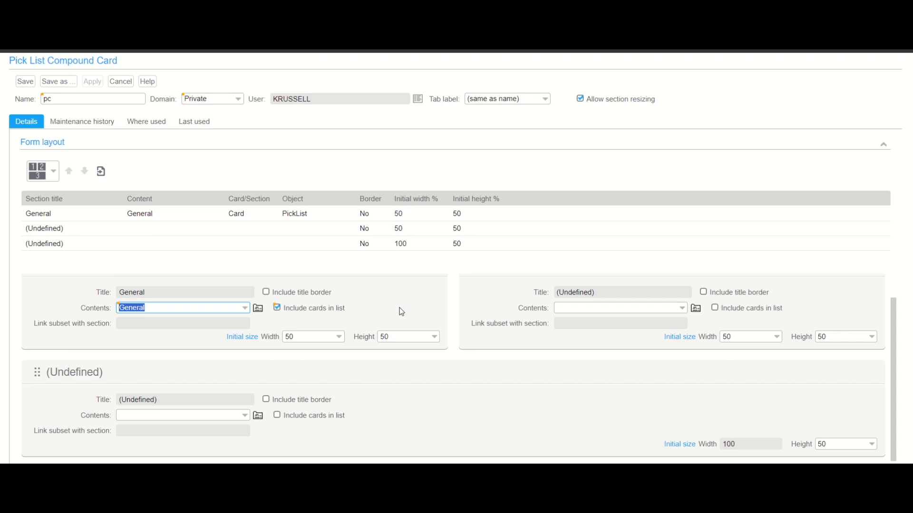
Include cards in the second section's content list, choose the pst card as its contents, and include a title border
left_click(682, 308)
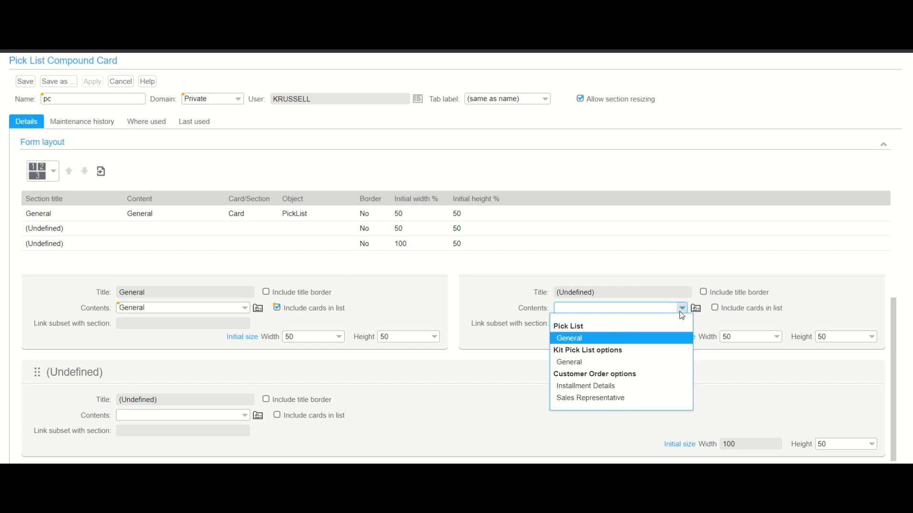
left_click(680, 312)
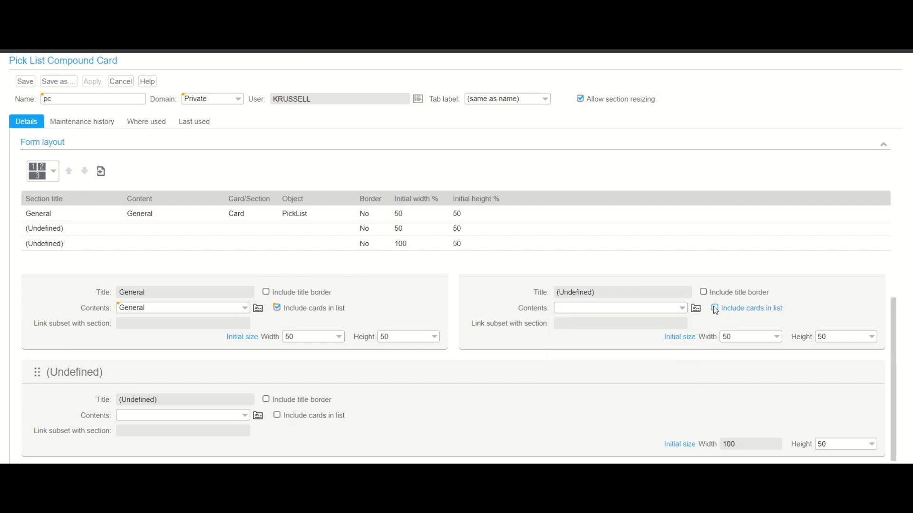
left_click(715, 308)
left_click(683, 309)
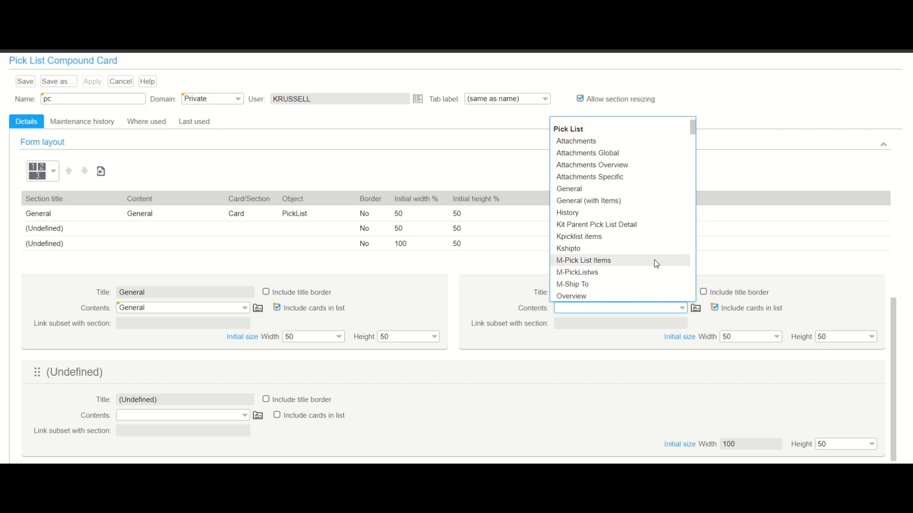
left_click(693, 262)
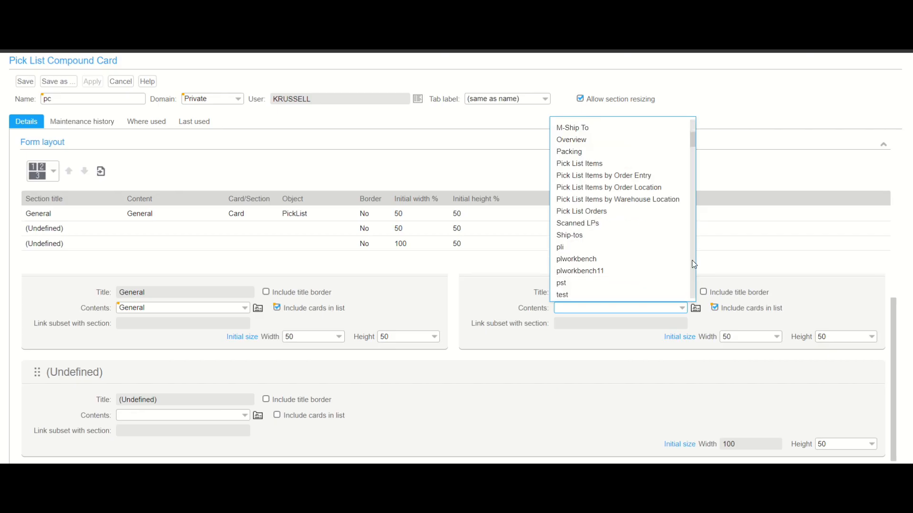
left_click(650, 282)
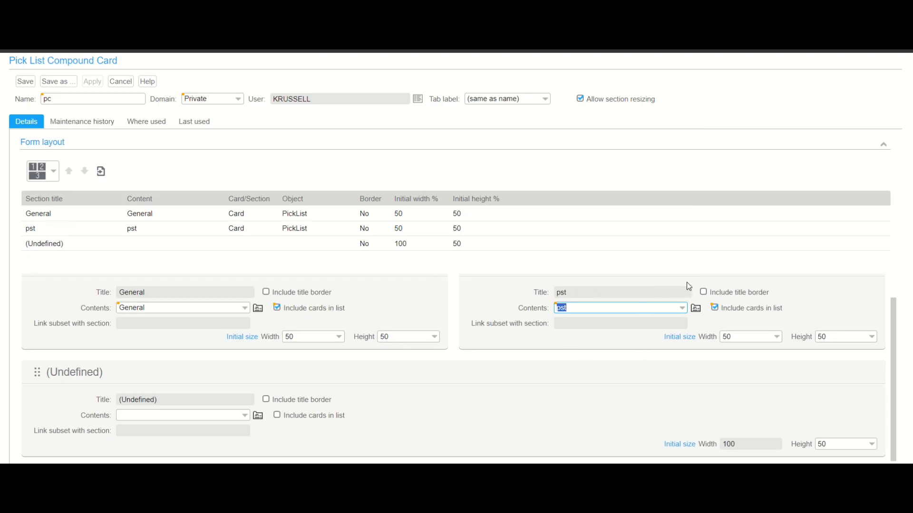
left_click(703, 292)
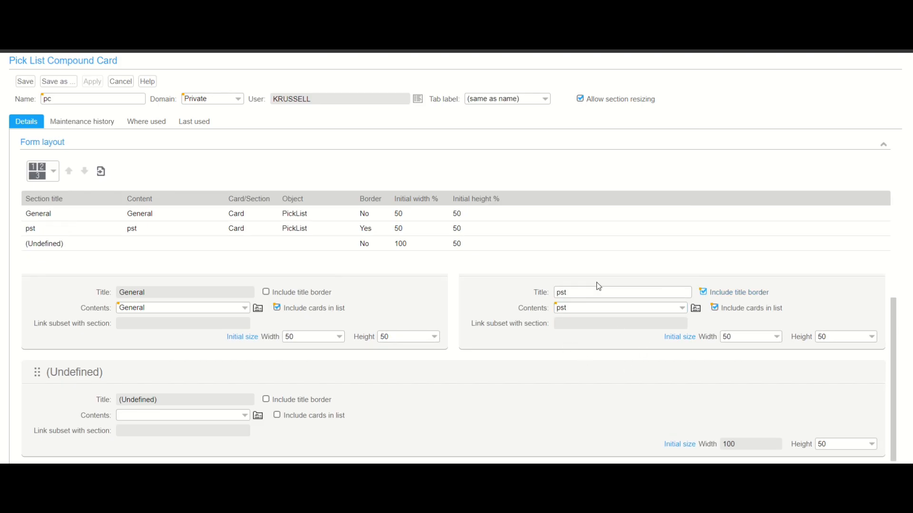
Include a title border on the General section and change its title to "pick list detail"
left_click(267, 293)
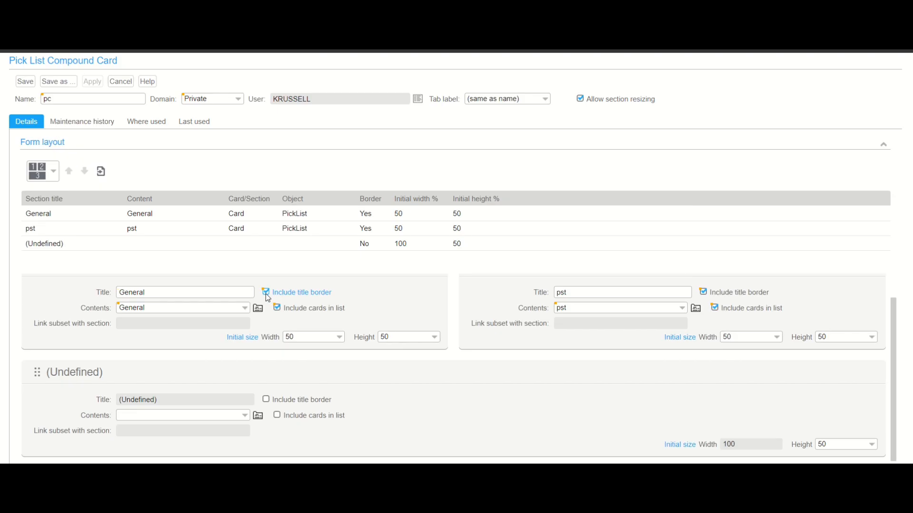
left_click(167, 295)
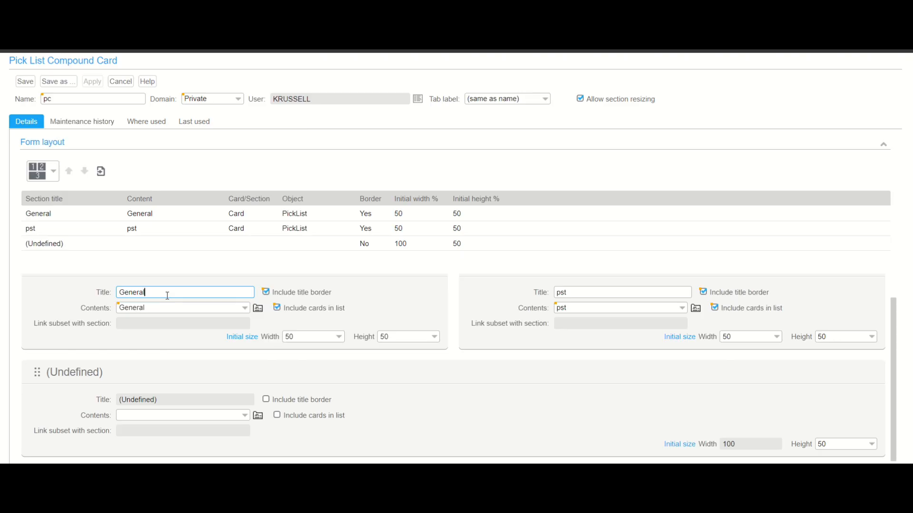
key("BackSpace")
key("BackSpace")
key("BackSpace")
key("BackSpace")
key("BackSpace")
key("BackSpace")
key("BackSpace")
type("pick list detail")
Include cards in the third section's content list and choose the pli card as its contents
left_click(277, 415)
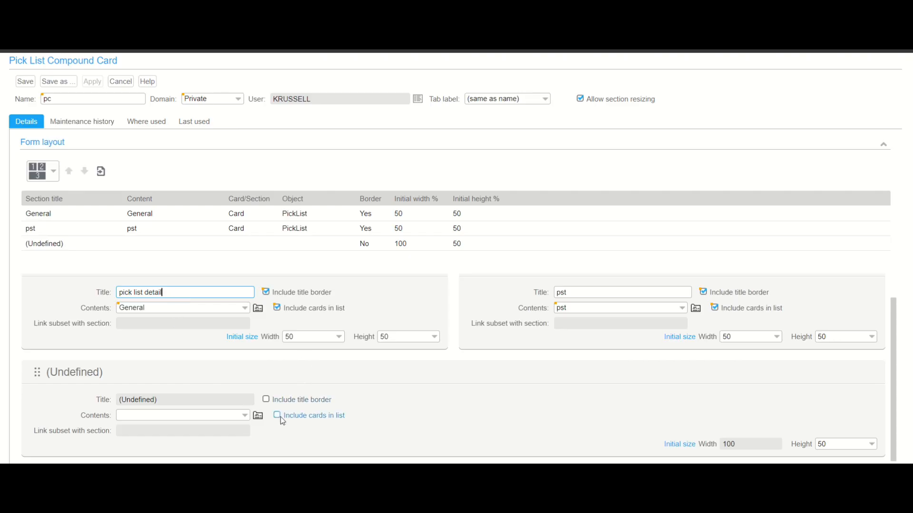
left_click(246, 417)
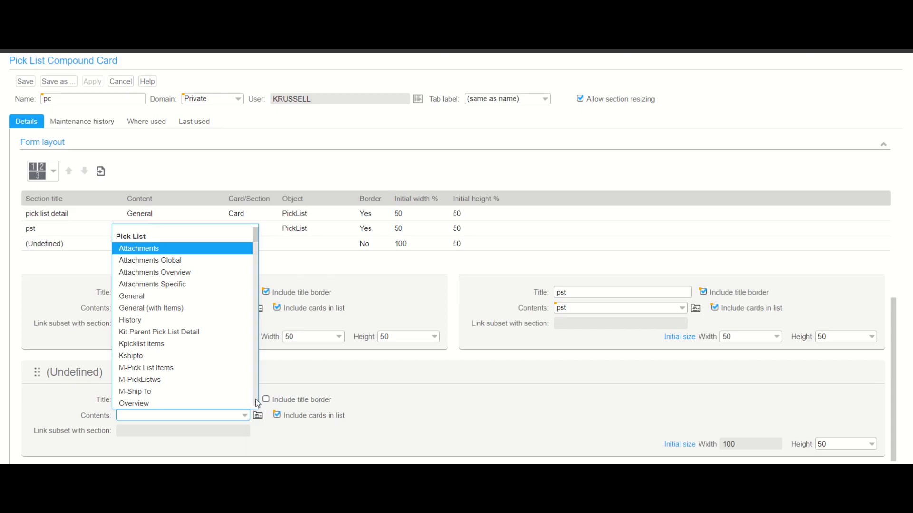
scroll(258, 404, "down", 4)
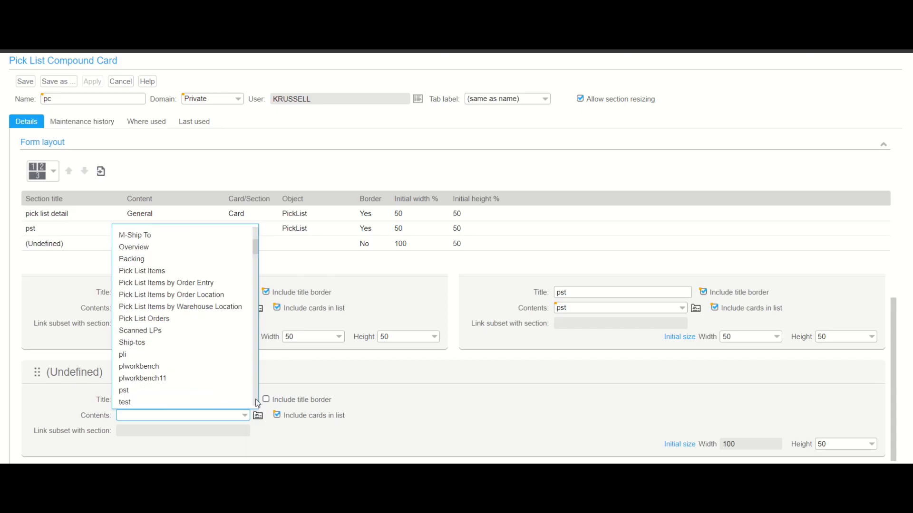
left_click(233, 362)
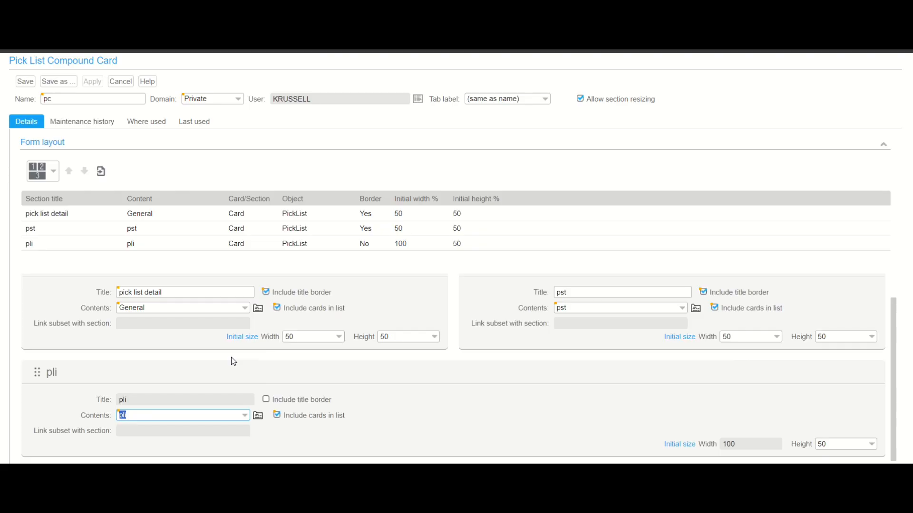
Include a title border on the third section, title it "items", then save the compound card and leave the card list
left_click(267, 400)
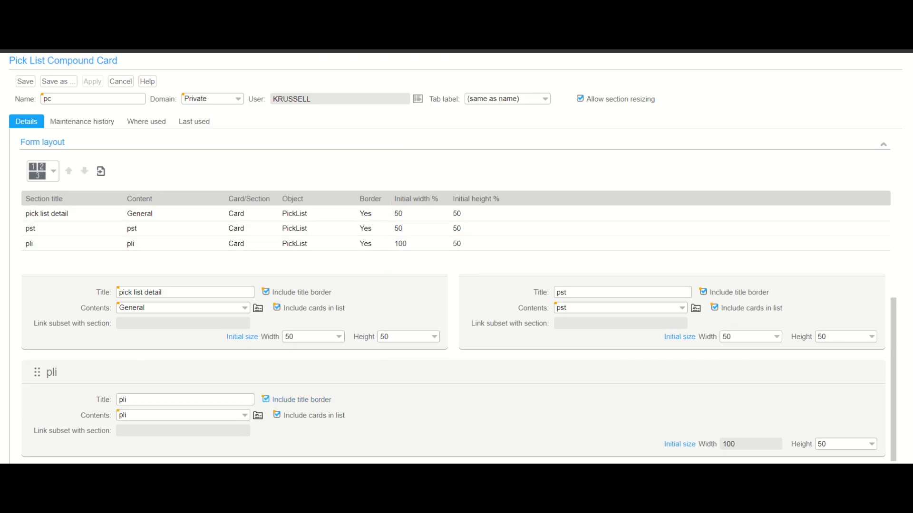
left_click(158, 402)
key("BackSpace")
key("BackSpace")
key("BackSpace")
type("items")
left_click(25, 82)
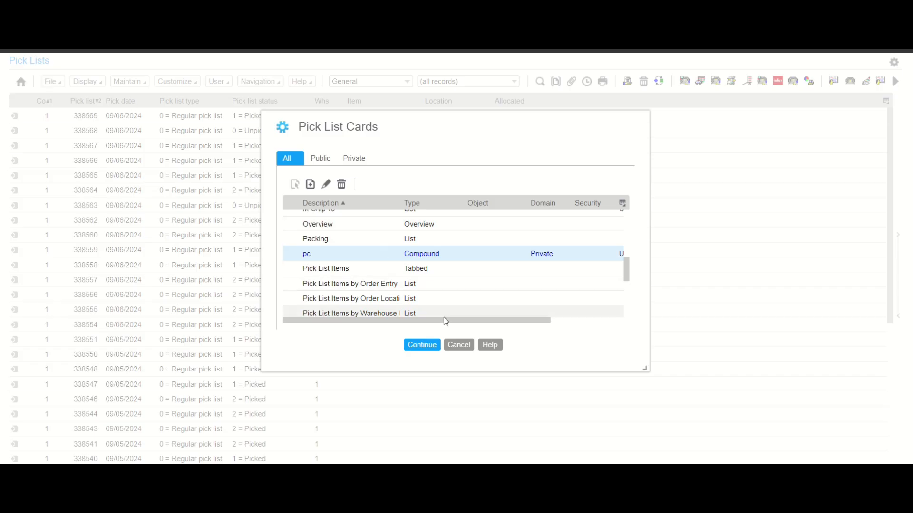
left_click(423, 347)
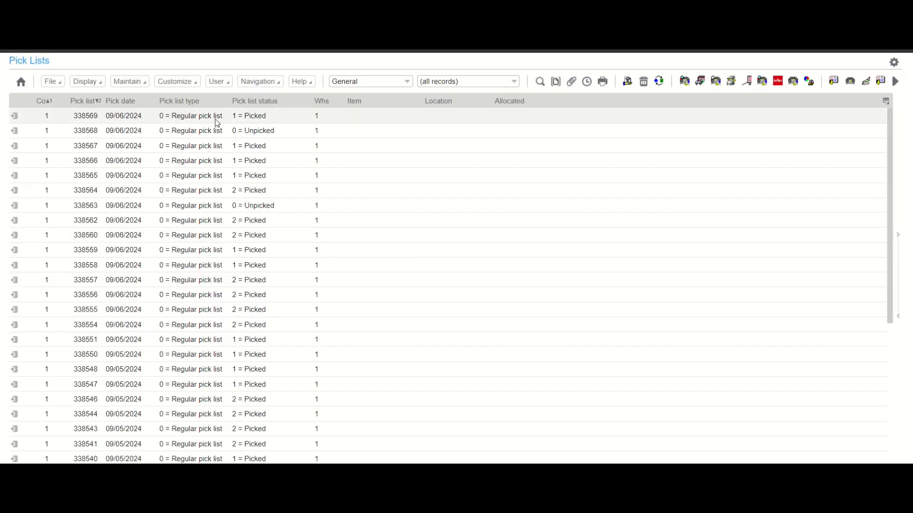
Create a new pick list card file with a private domain and name it "pl wb"
left_click(185, 83)
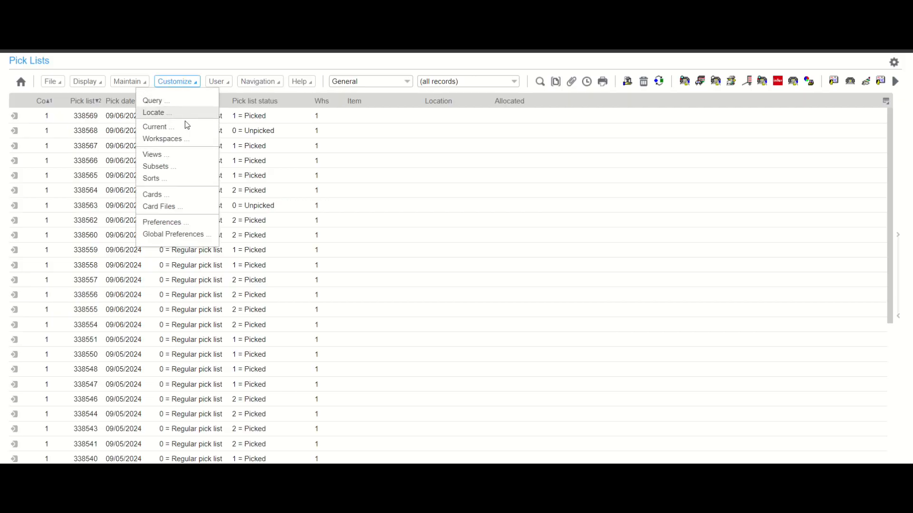
left_click(180, 208)
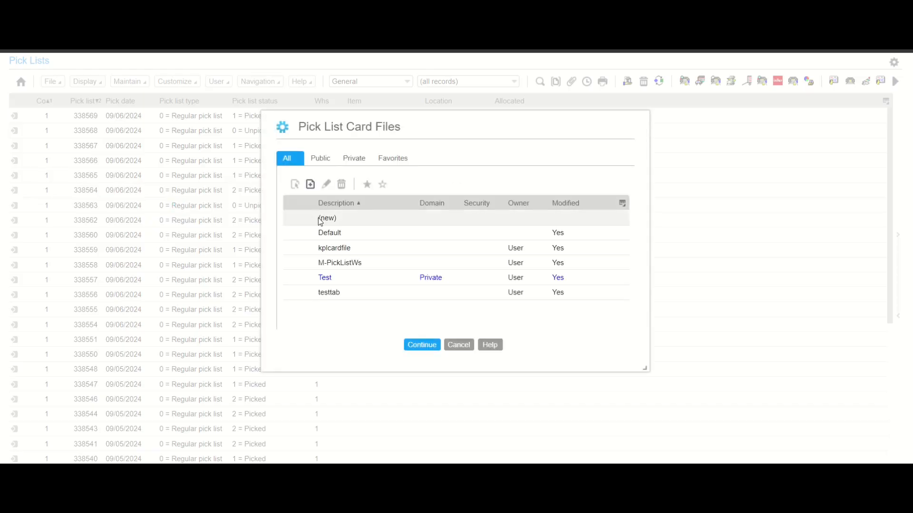
left_click(311, 184)
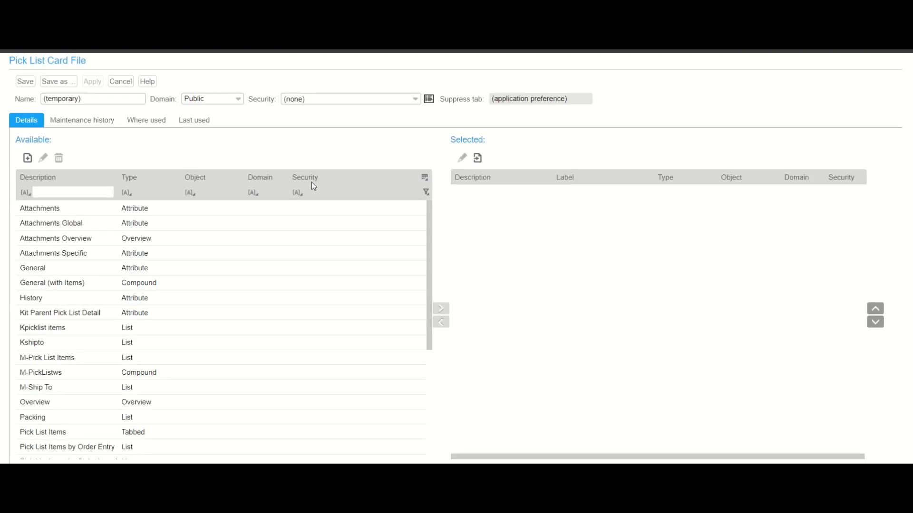
left_click(238, 99)
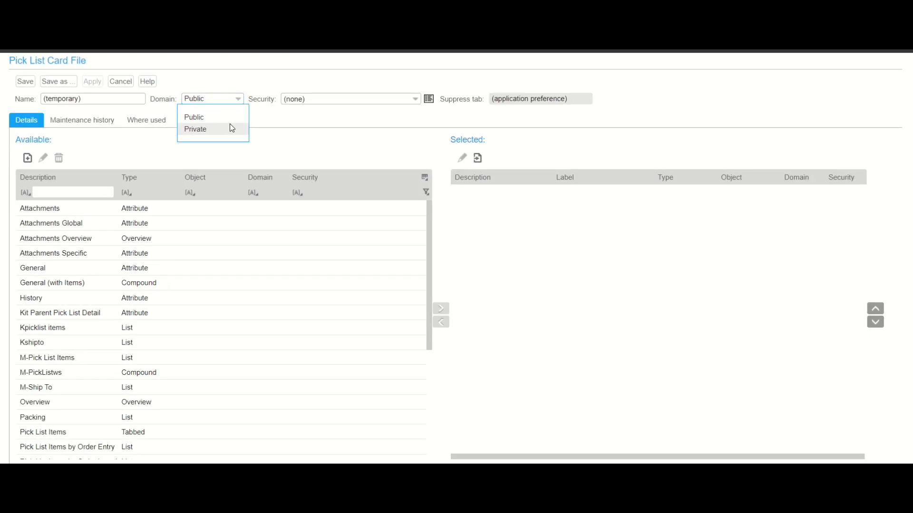
left_click(230, 125)
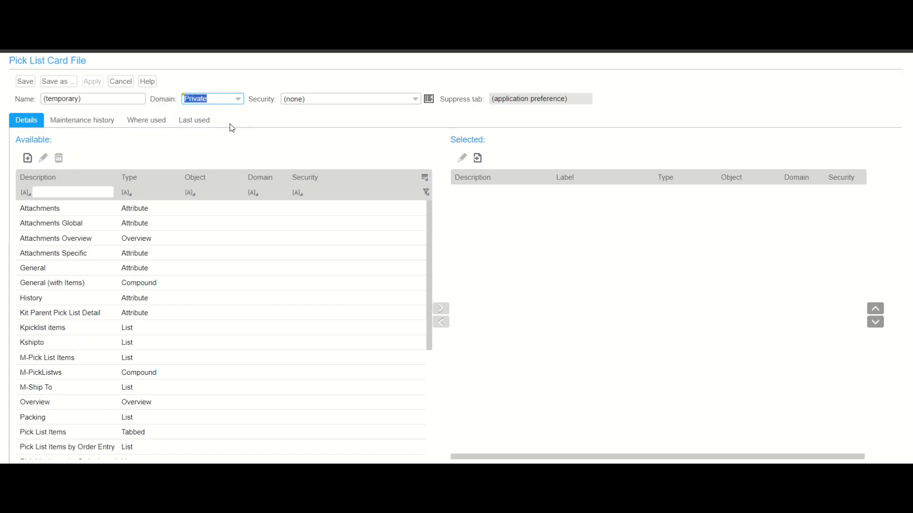
left_click(104, 99)
triple_click(103, 99)
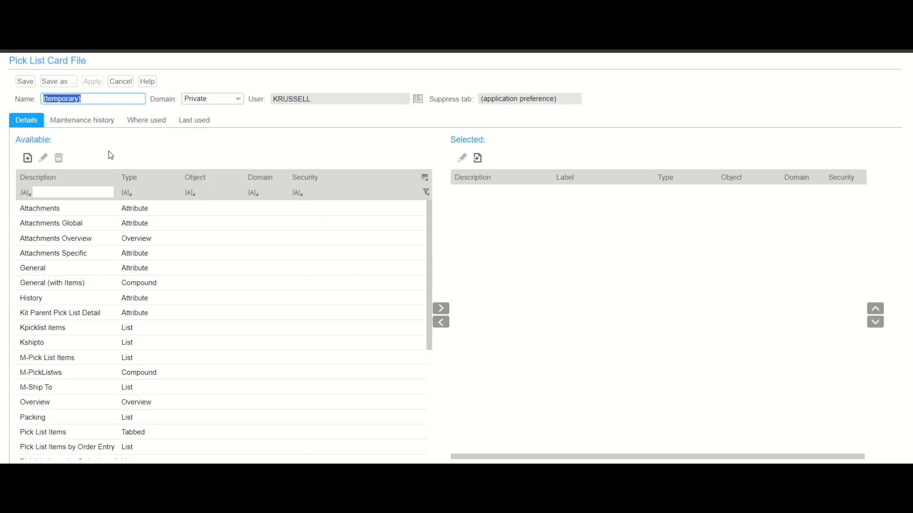
type("pl wb")
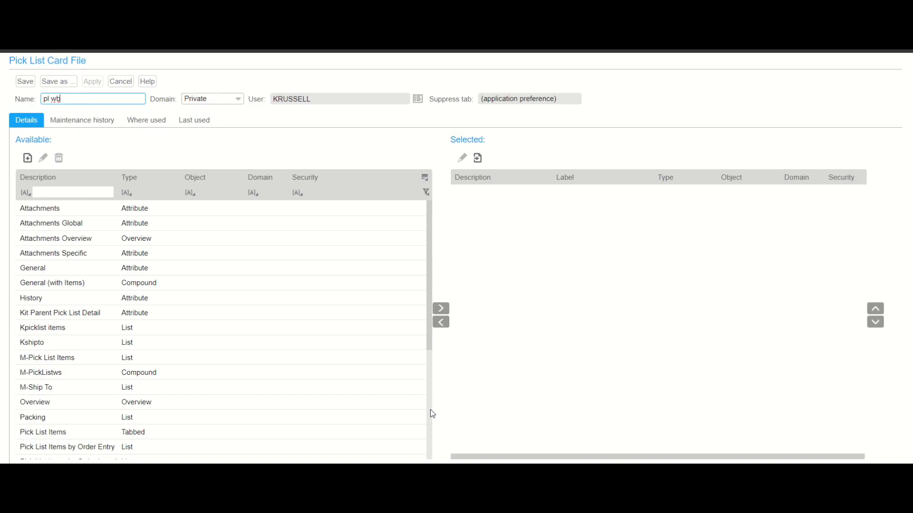
Add the private pc, pli and pst cards to the card file's selected cards, save it, and leave the card file list
left_click(429, 410)
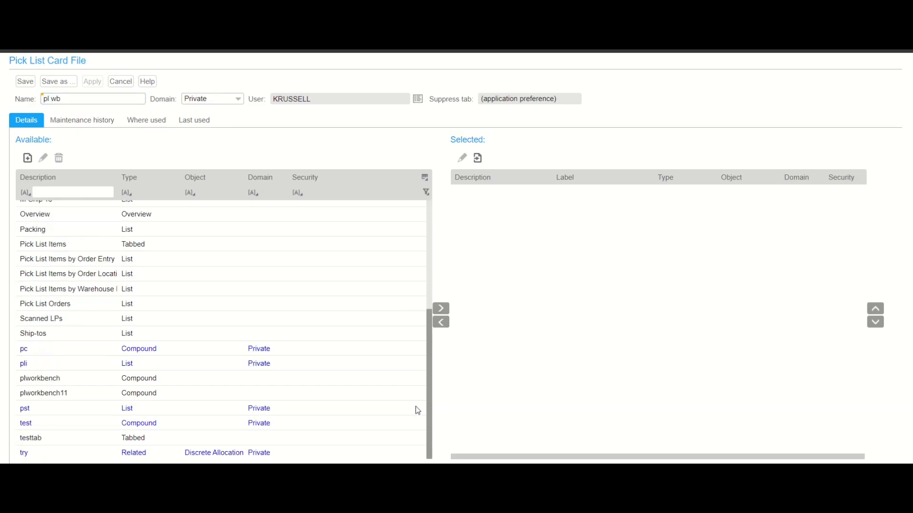
left_click(284, 348)
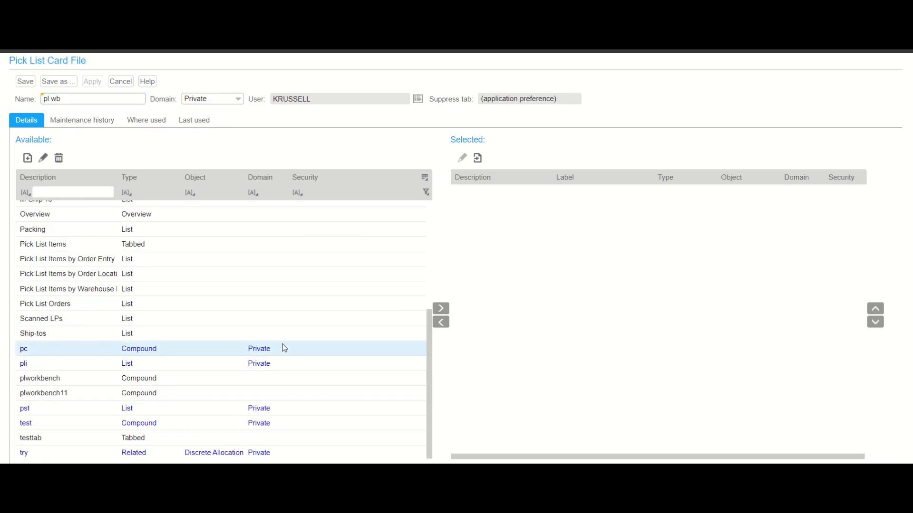
left_click(441, 309)
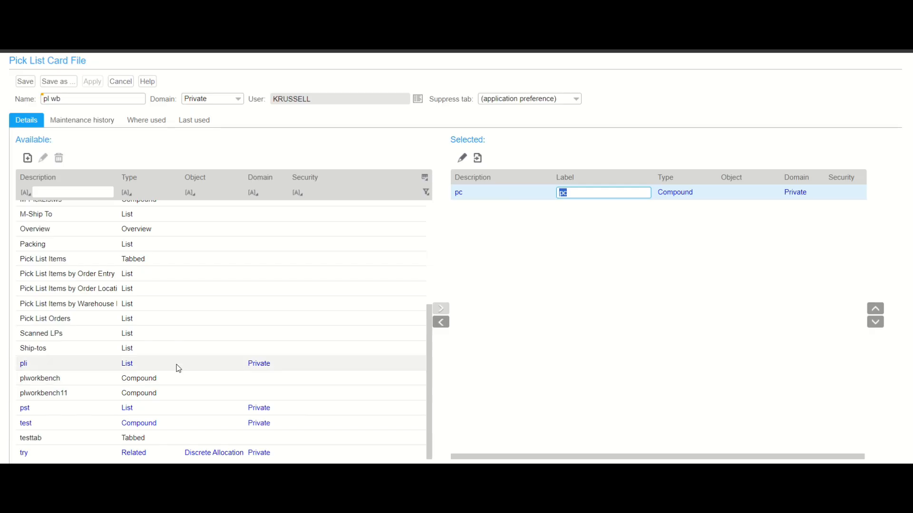
left_click(198, 364)
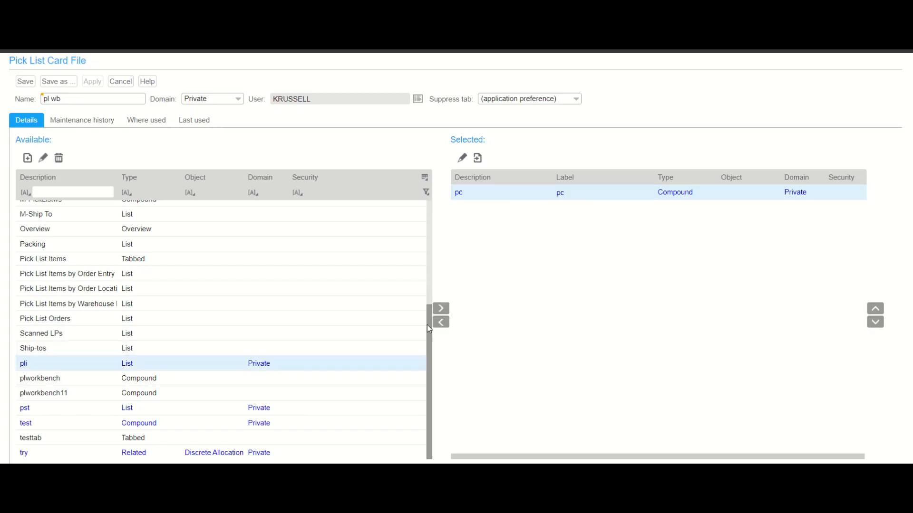
left_click(441, 309)
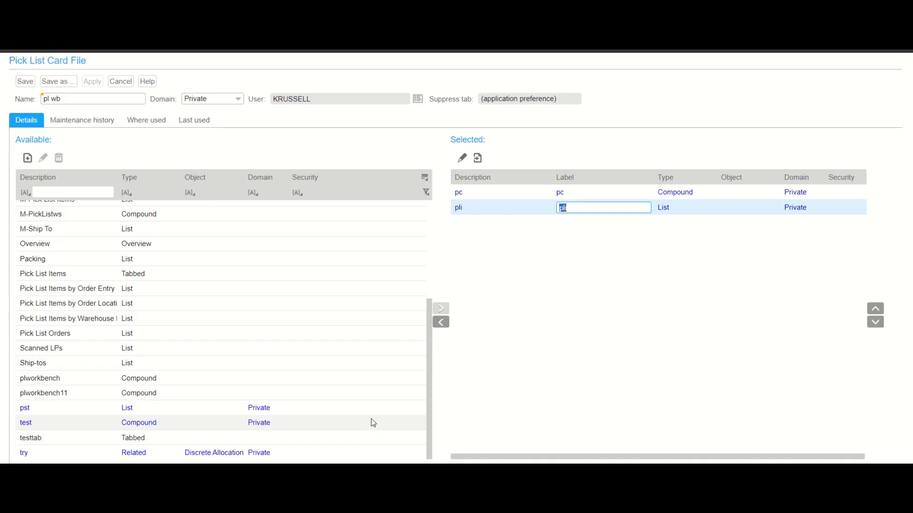
left_click(341, 413)
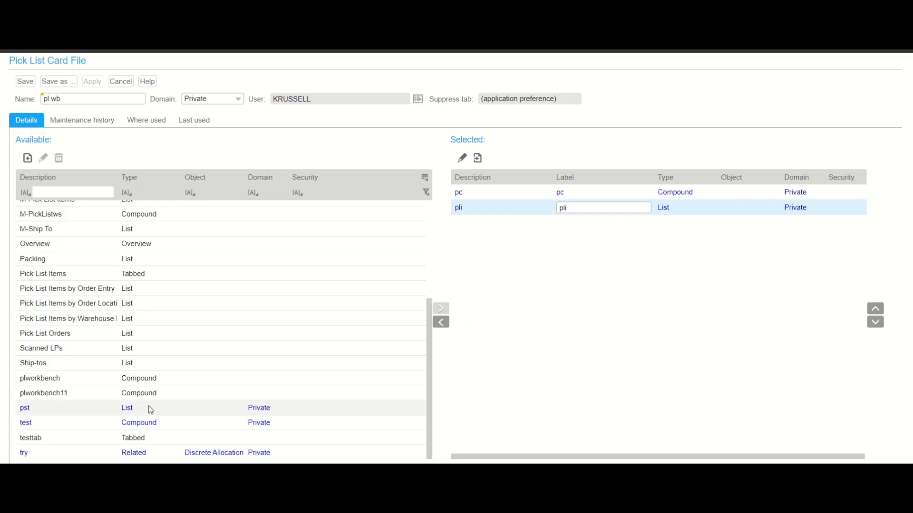
left_click(442, 310)
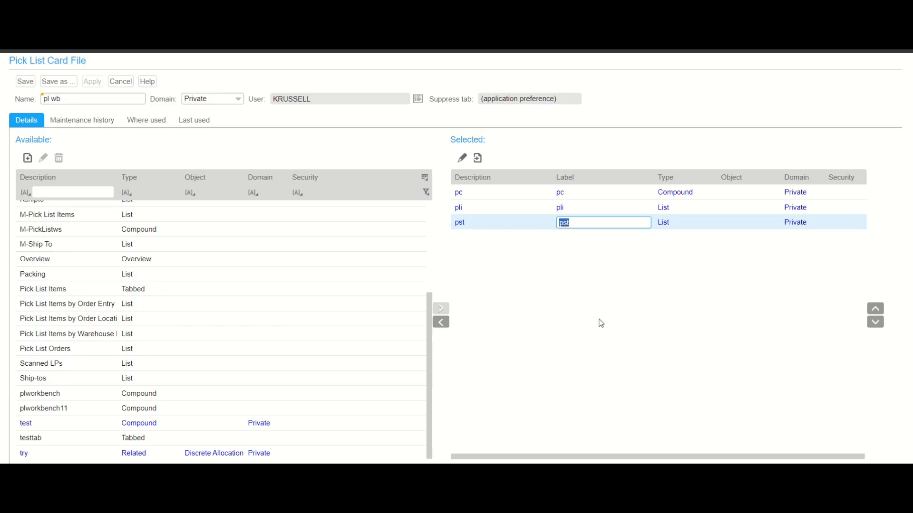
left_click(22, 85)
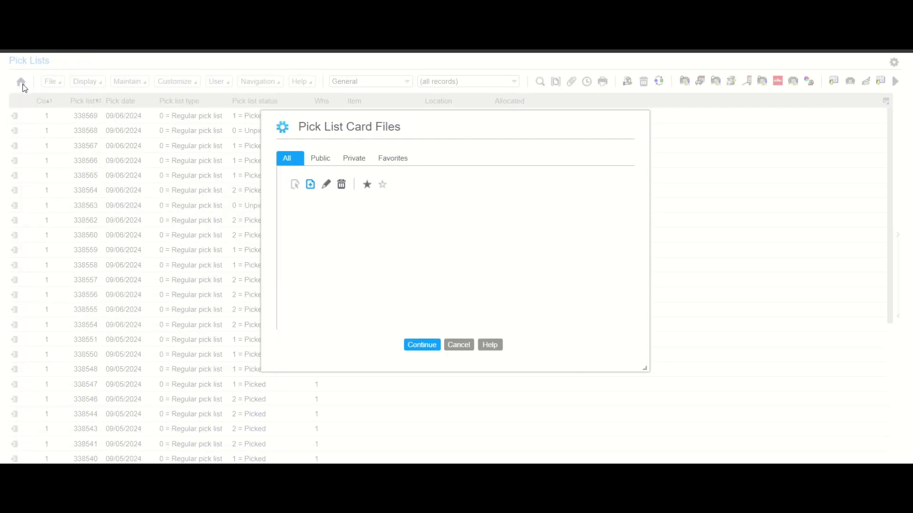
left_click(412, 345)
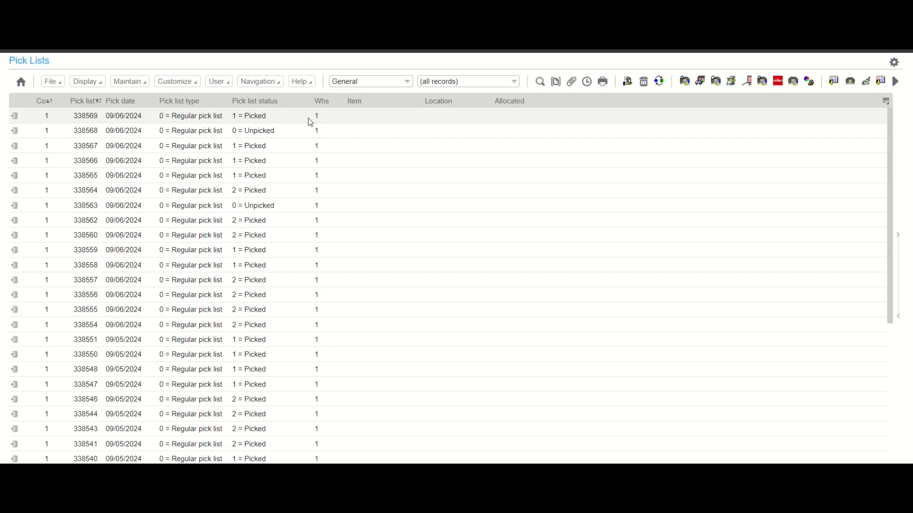
Open the E-Pick Lists WS workspace definition from the pick list workspaces
left_click(236, 114)
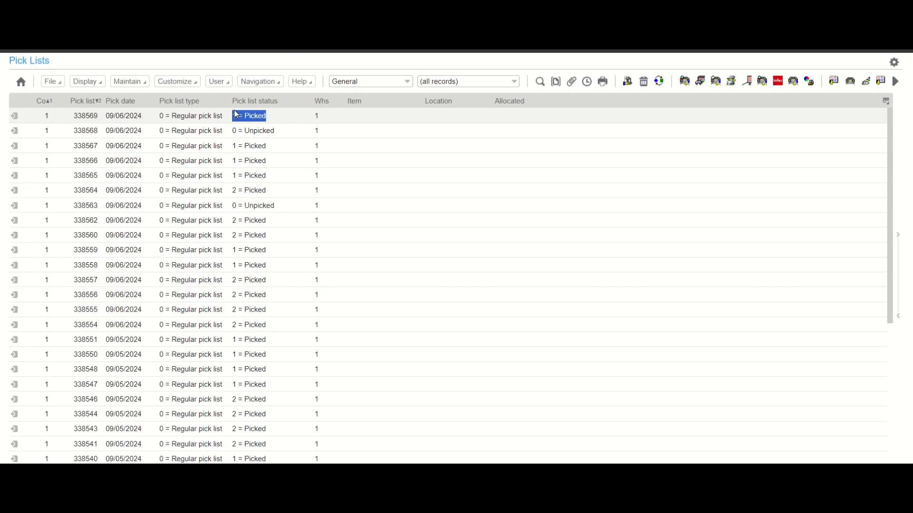
left_click(193, 81)
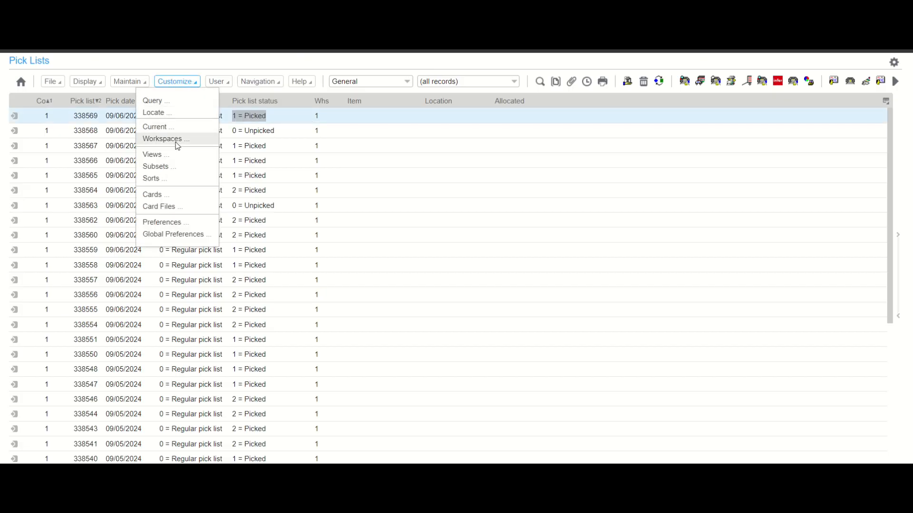
left_click(176, 142)
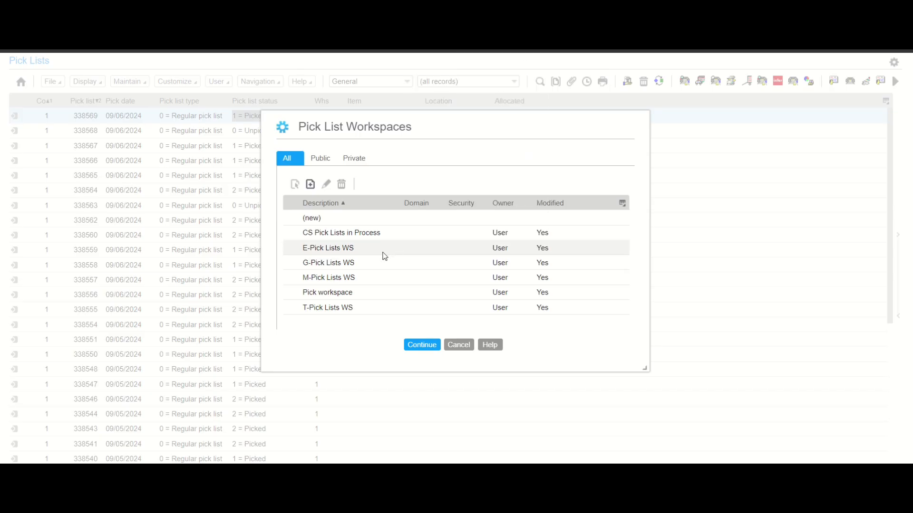
mouse_move(385, 256)
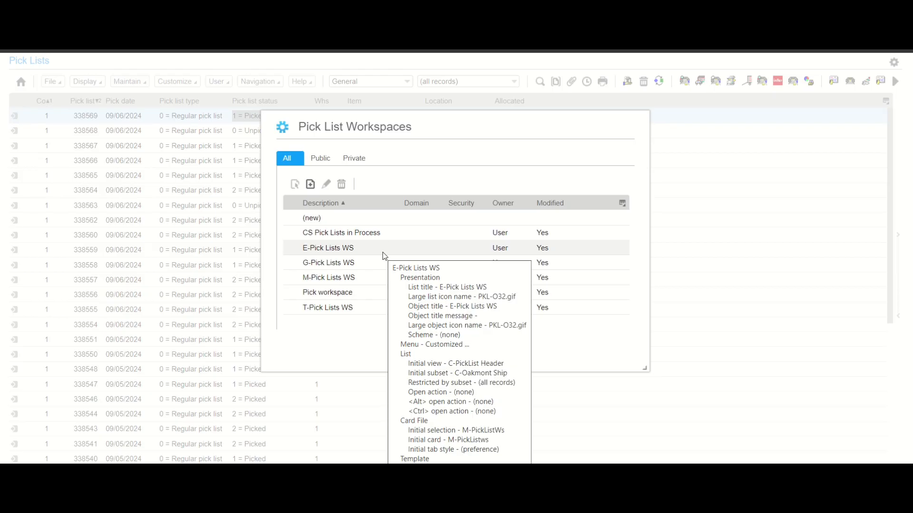
double_click(382, 251)
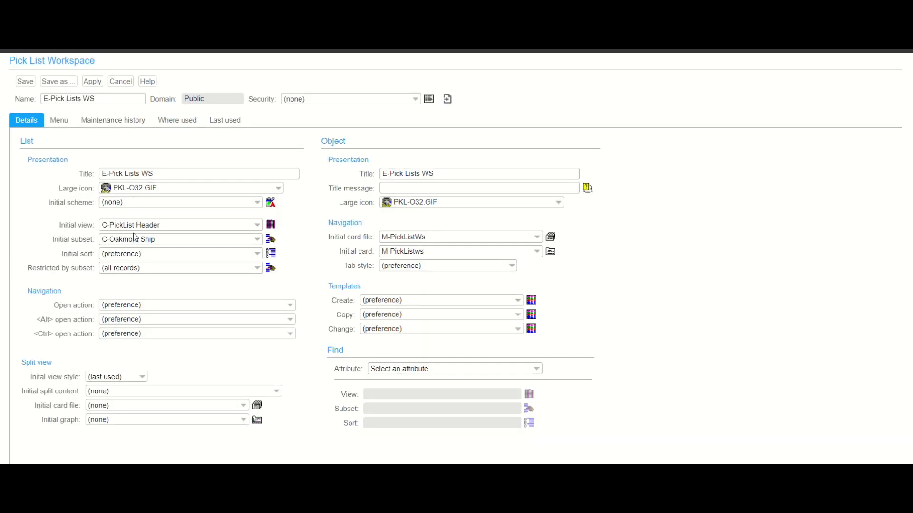
Examine the workspace's available initial views and open actions without changing either setting
left_click(257, 226)
left_click(257, 227)
left_click(256, 226)
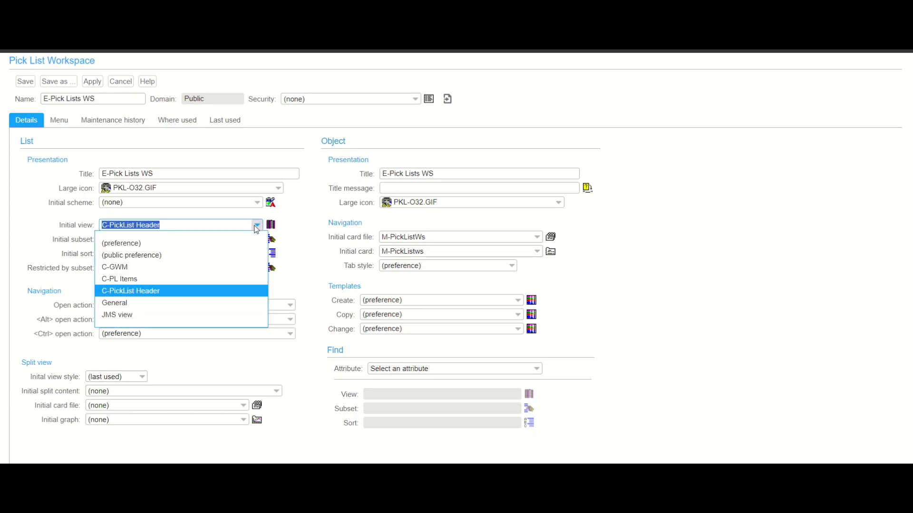
left_click(296, 225)
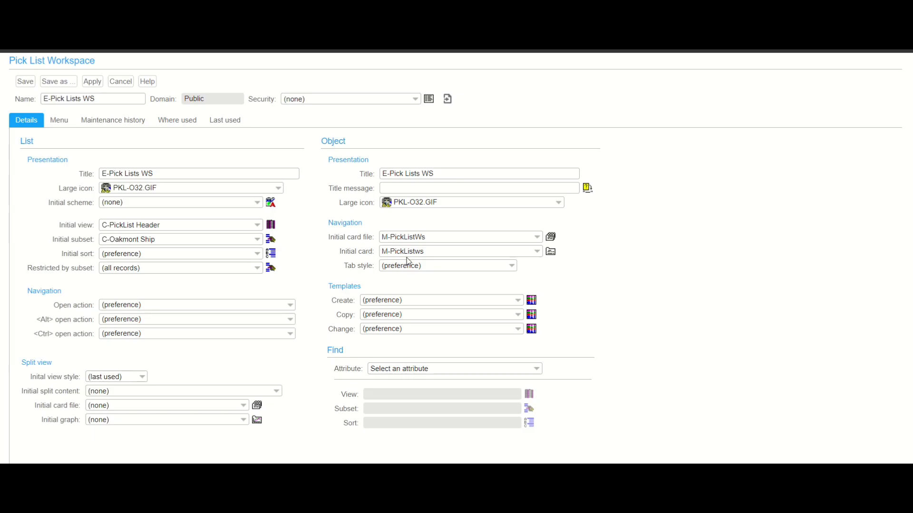
left_click(291, 306)
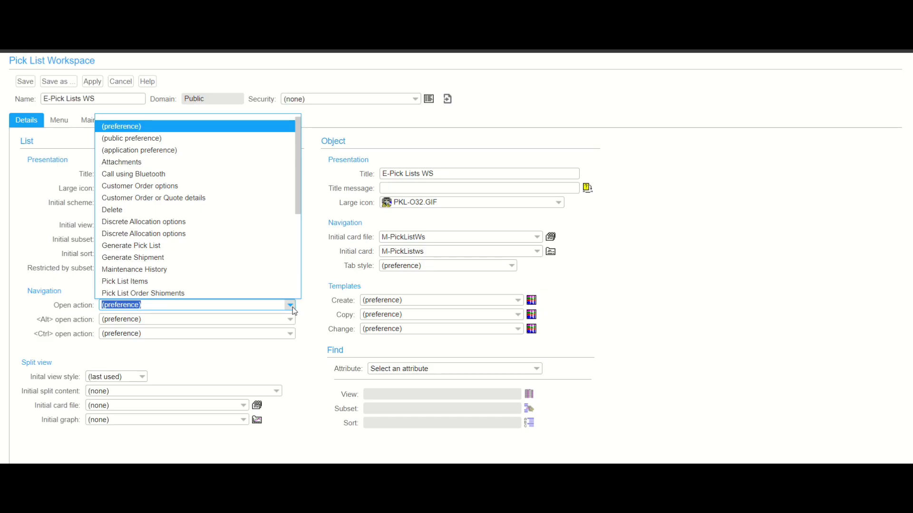
left_click(296, 292)
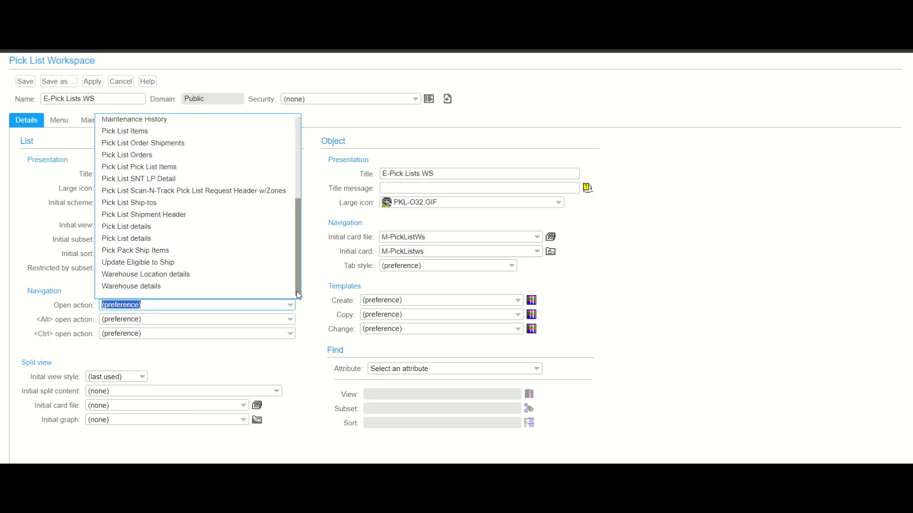
left_click(310, 292)
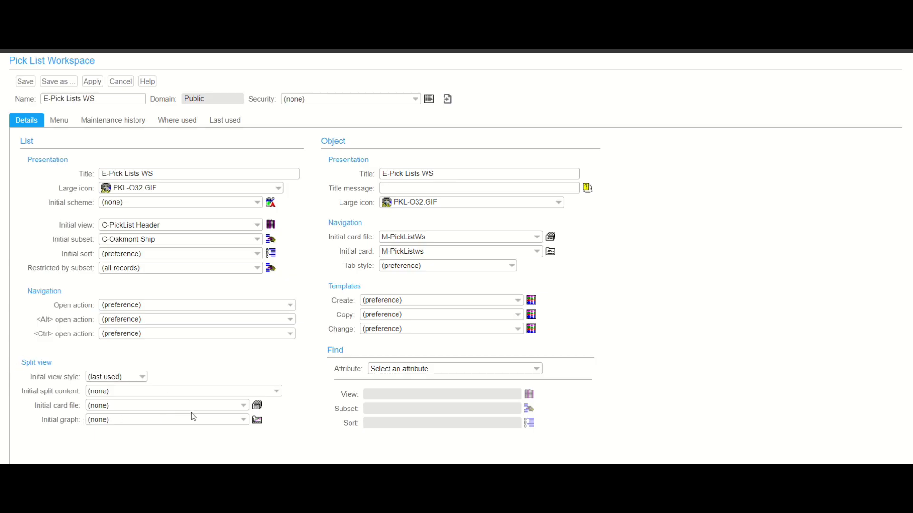
Examine the workspace's split view options for the initial view style and initial split content
left_click(143, 380)
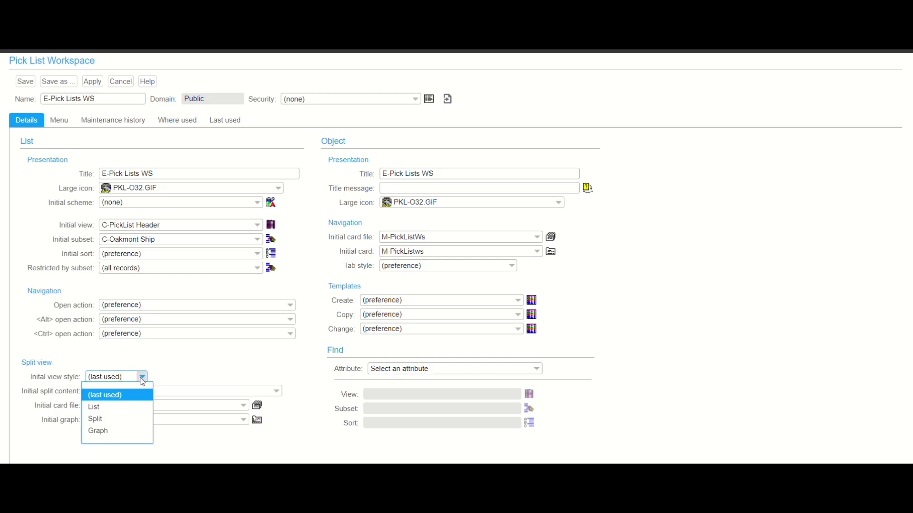
left_click(141, 377)
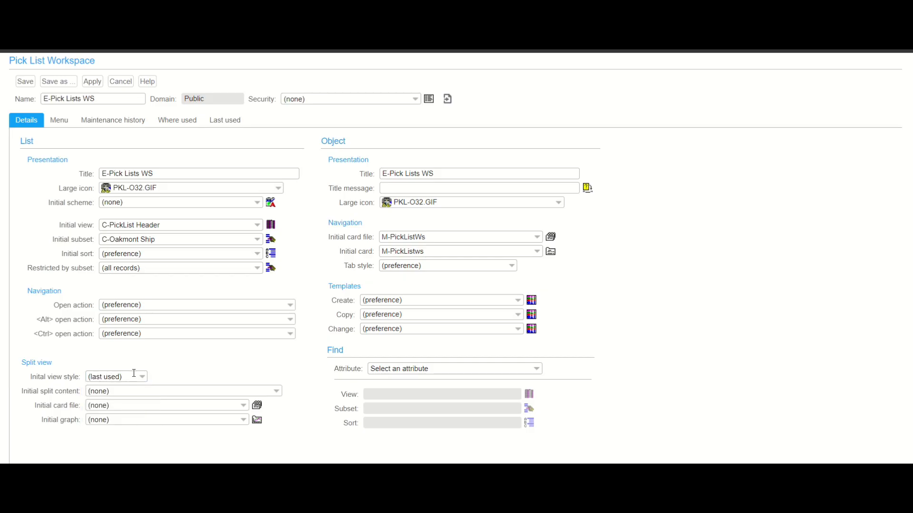
left_click(277, 391)
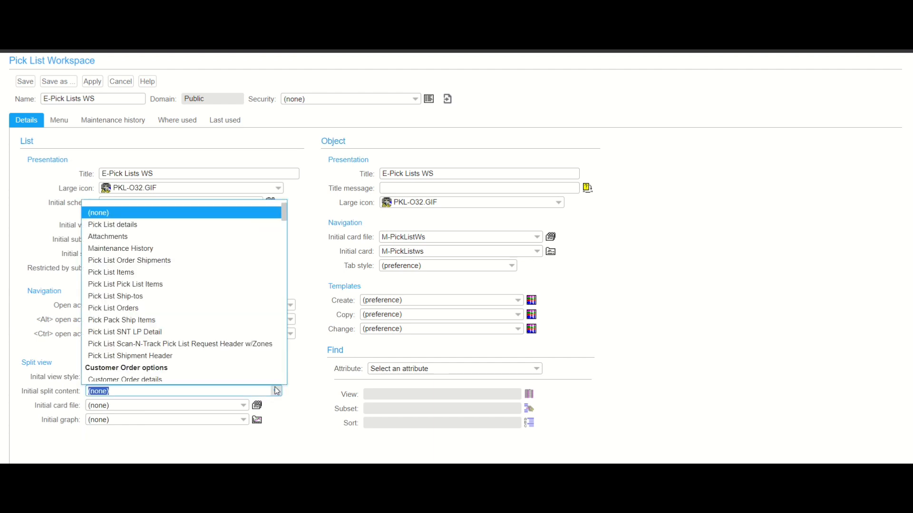
left_click(295, 389)
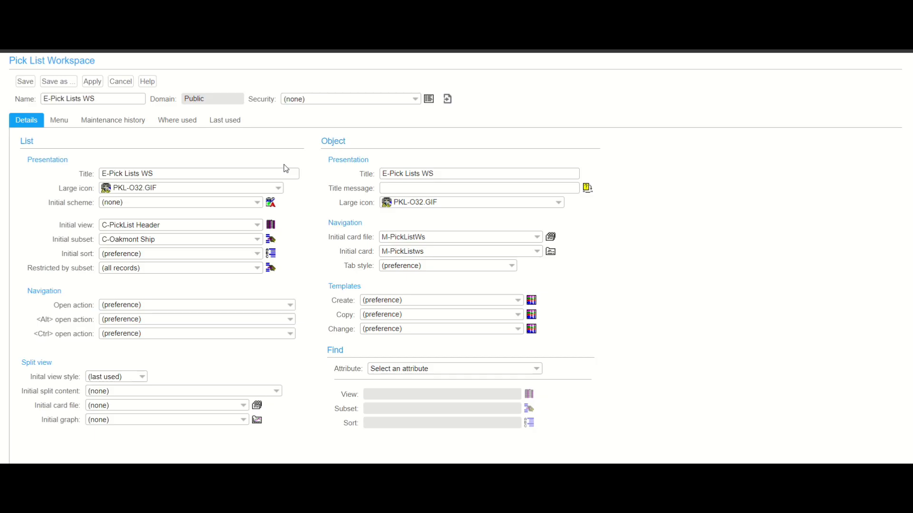
Review the workspace's toolbar, display and maintain menu setup, then leave the workspace and the workspace list without saving
left_click(69, 122)
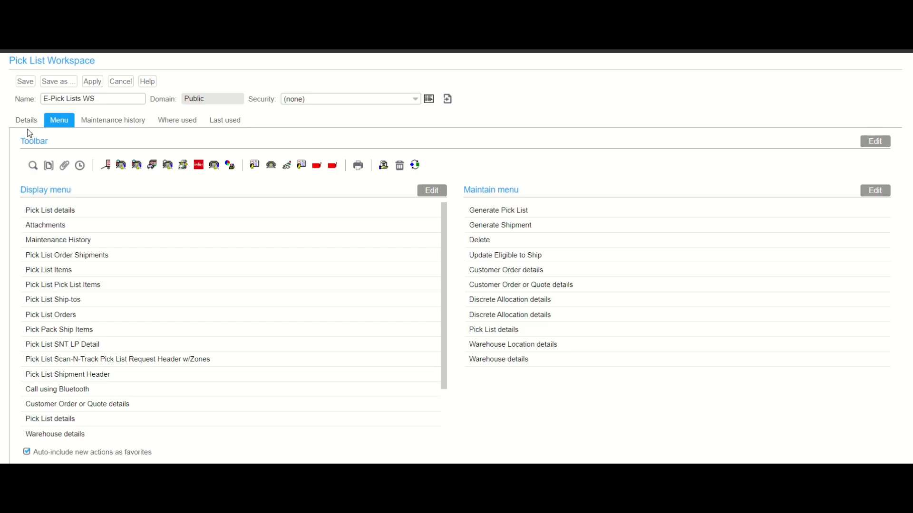
left_click(118, 85)
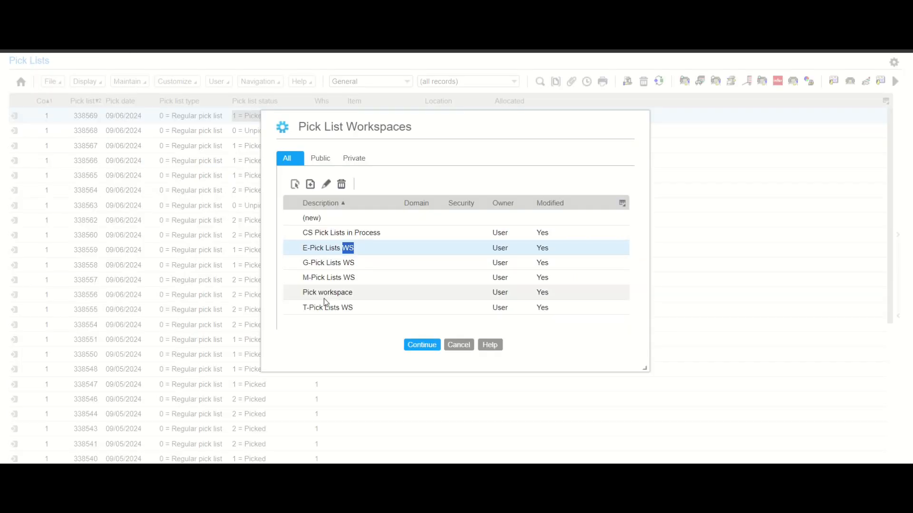
left_click(462, 347)
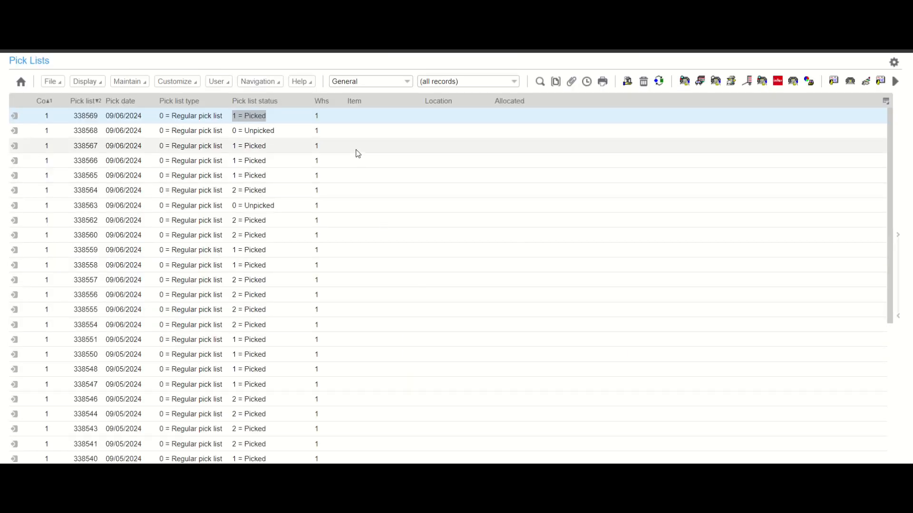
Open pick list 338569 and display it with the "pl wb" card file
double_click(297, 120)
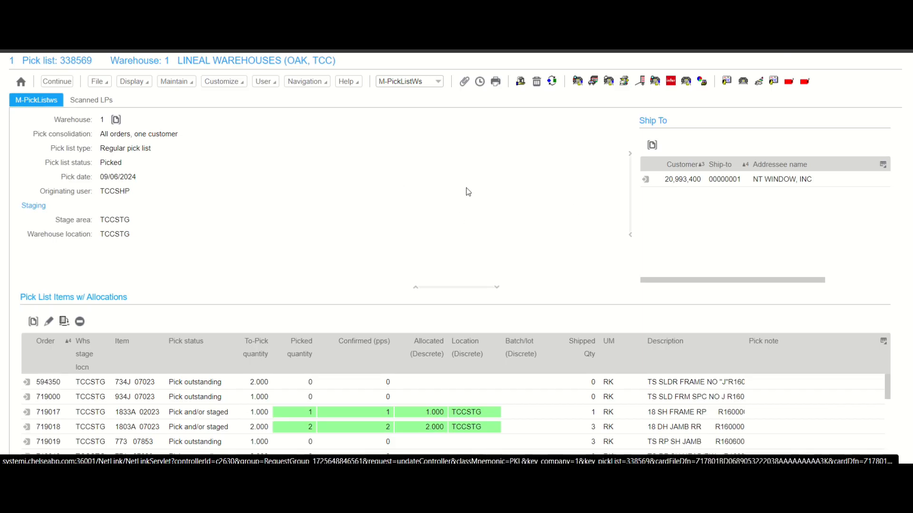
left_click(438, 82)
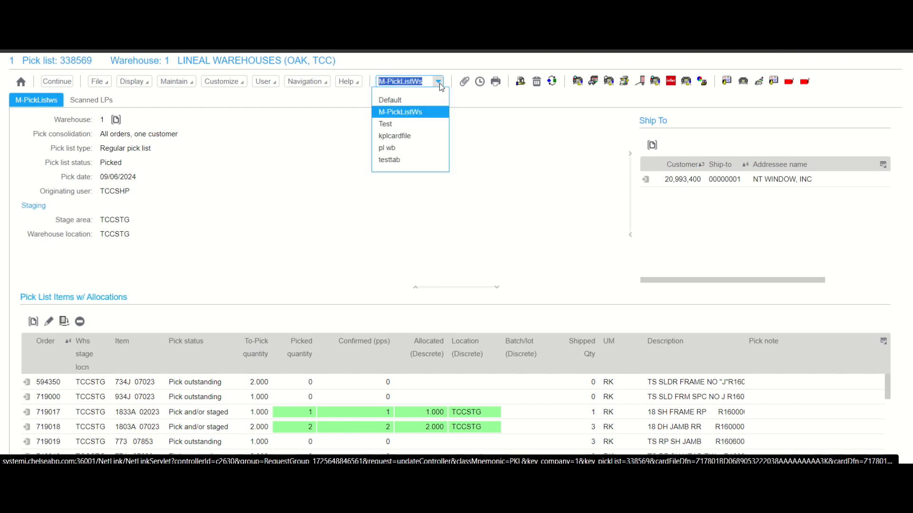
left_click(421, 148)
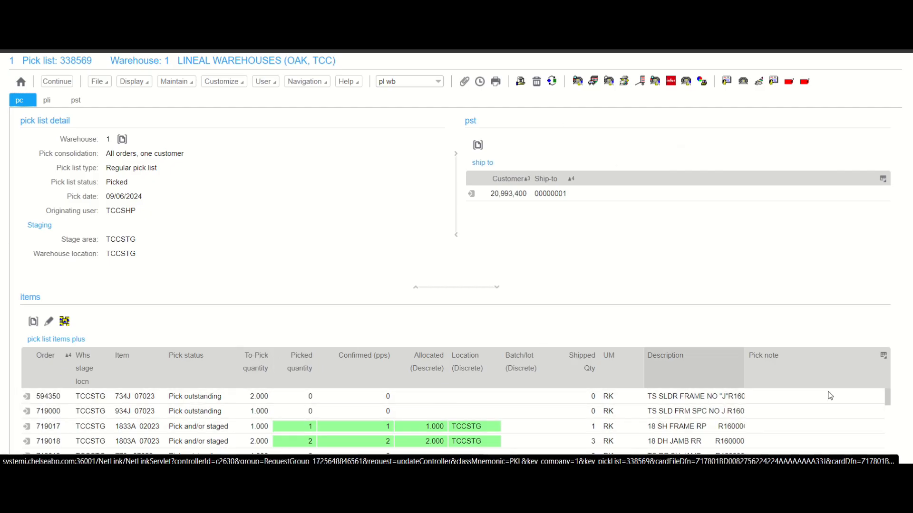
Review the pick list's items and examine the pc, pli and pst cards, finishing on the pc card
scroll(889, 420, "down", 3)
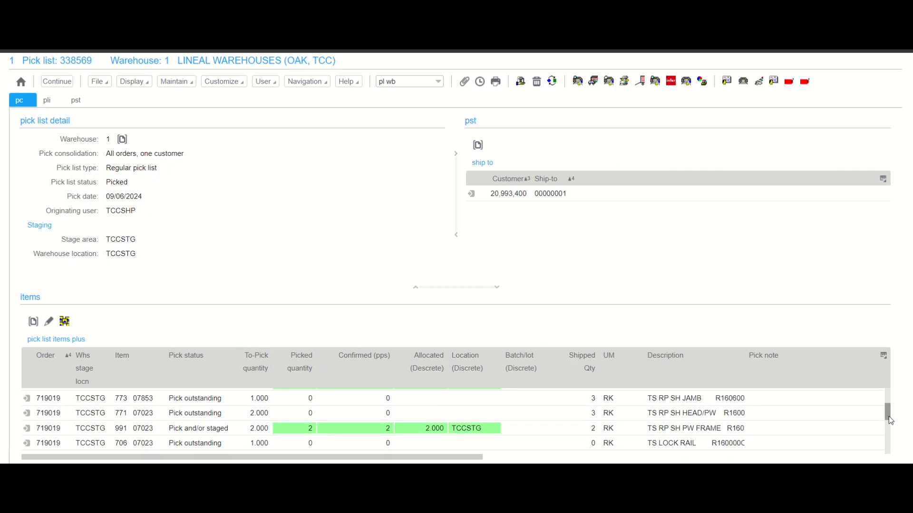
scroll(891, 436, "down", 2)
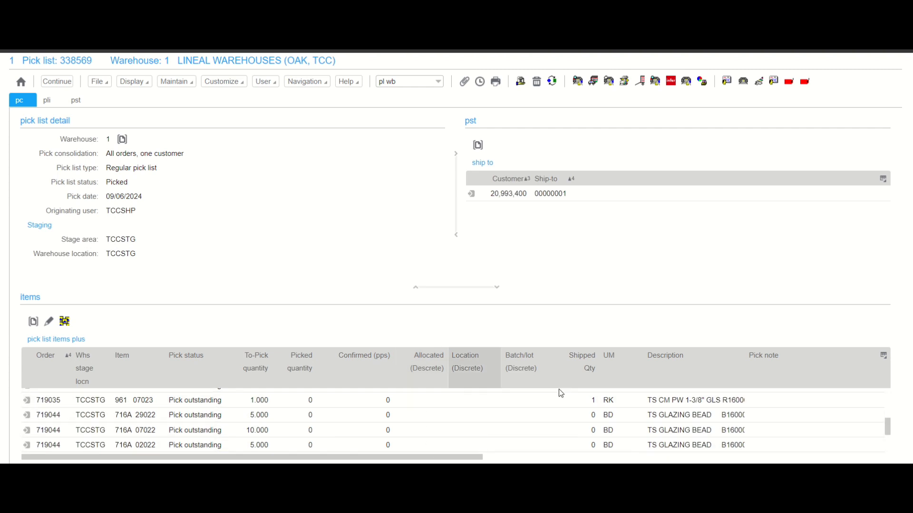
left_click(889, 393)
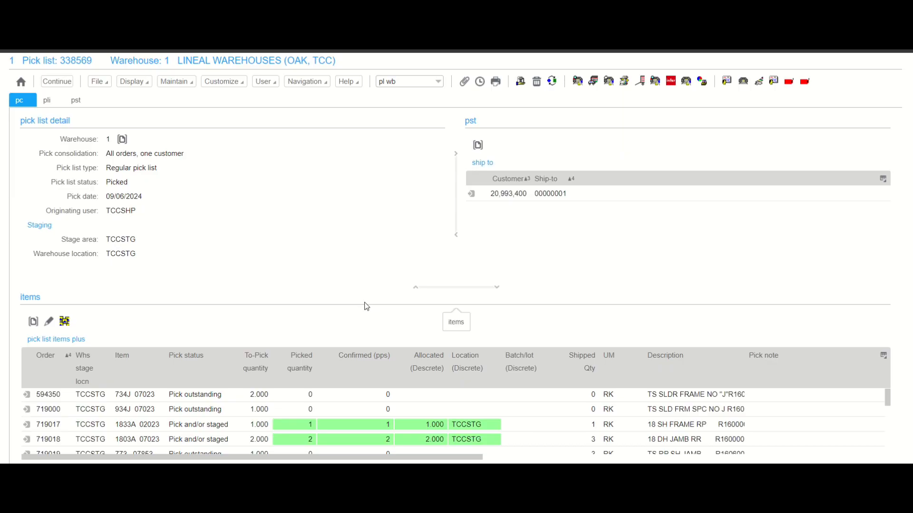
left_click(48, 100)
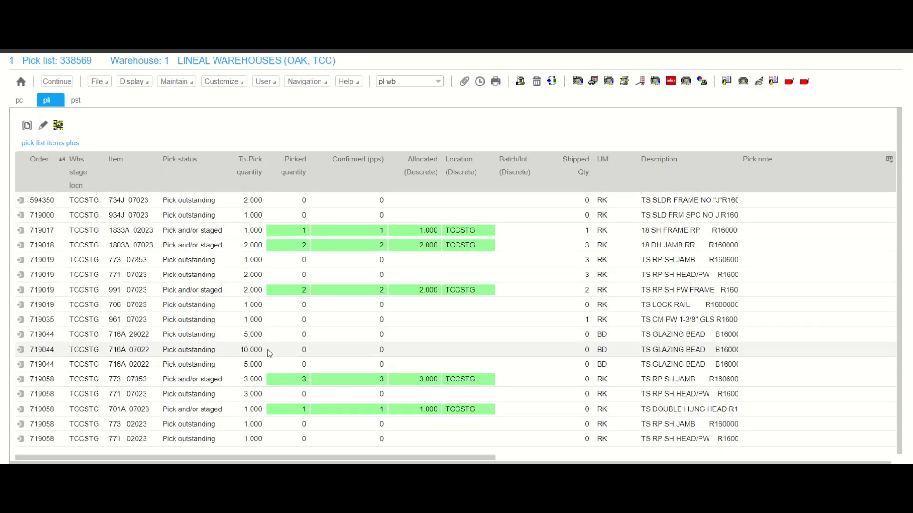
left_click(20, 100)
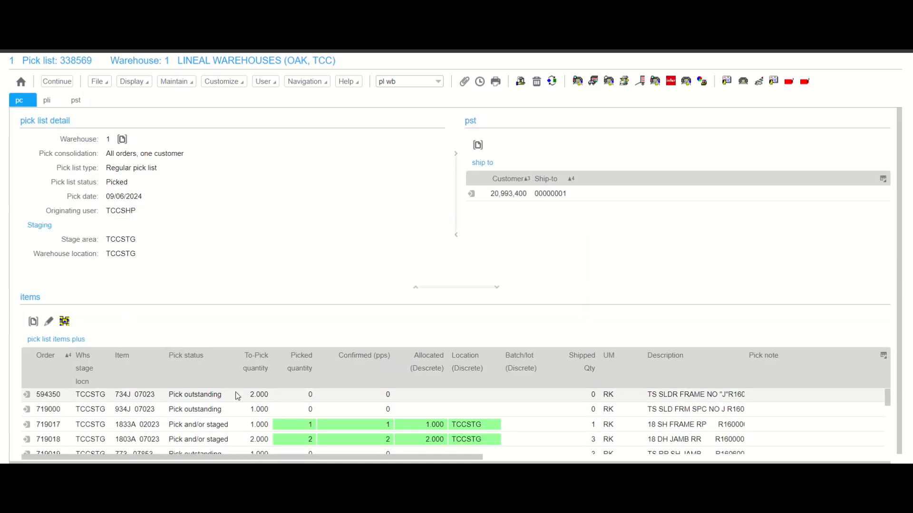
left_click(75, 103)
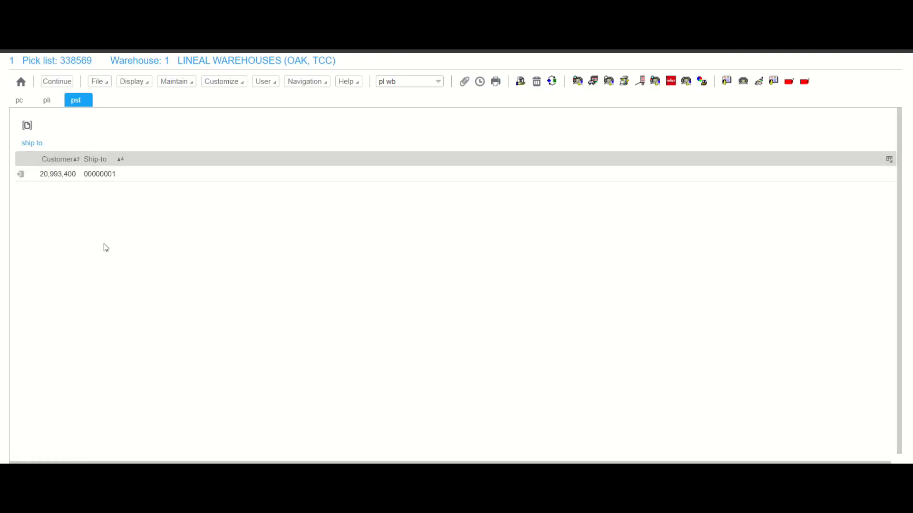
left_click(51, 103)
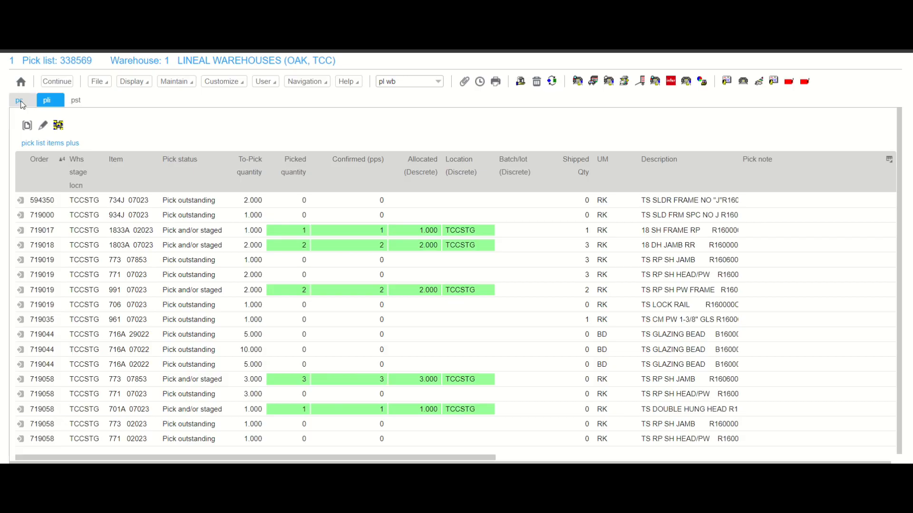
left_click(21, 102)
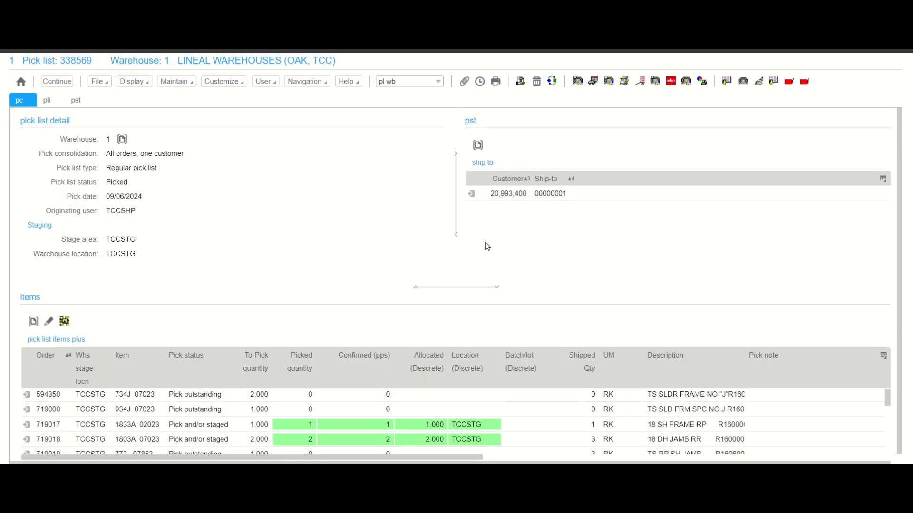
Widen the pick list detail section and make the upper sections slightly taller, then return to the Pick Lists list
left_click_drag(457, 218, 480, 228)
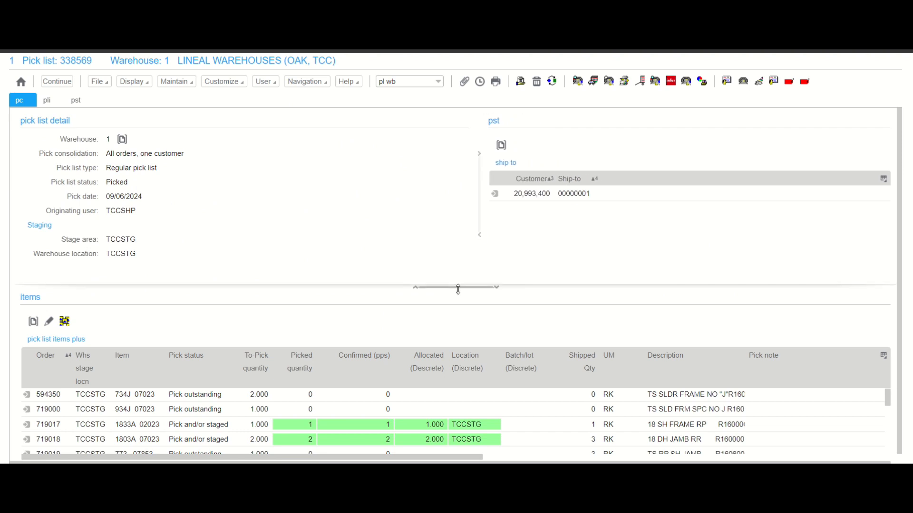
left_click_drag(459, 289, 418, 300)
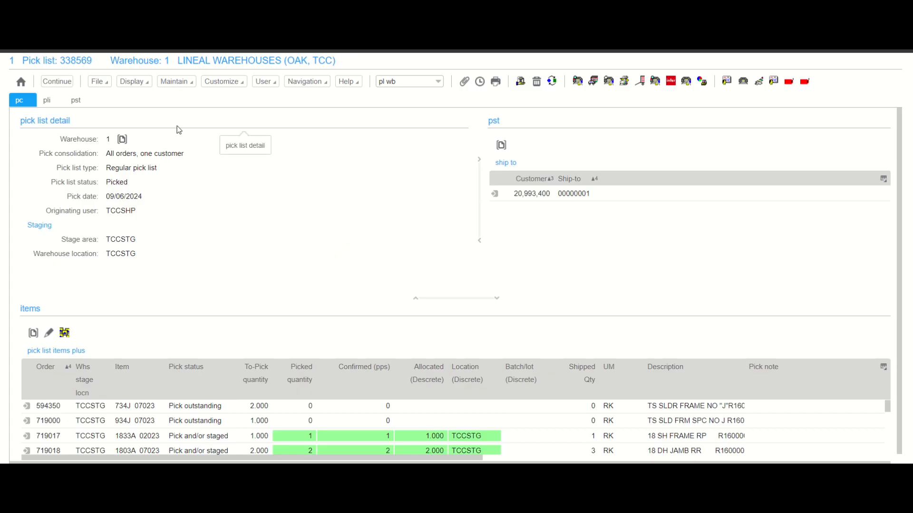
left_click(58, 83)
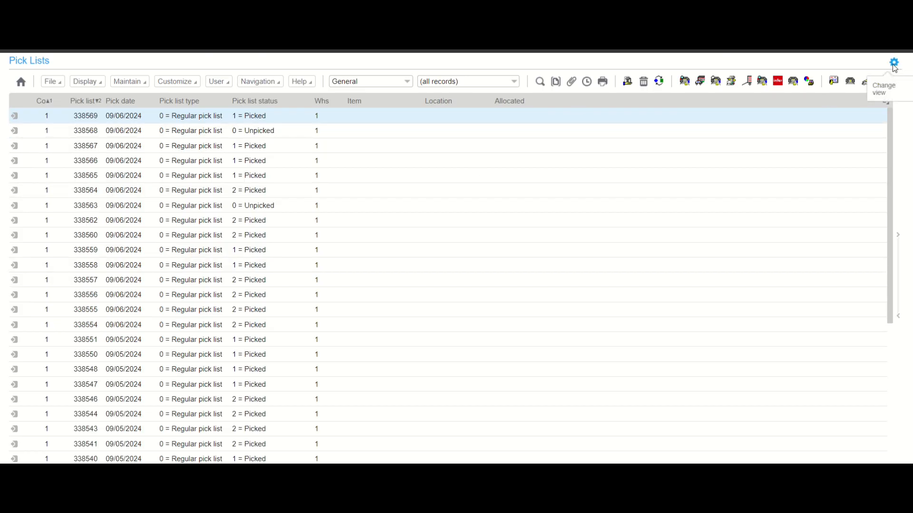
Change the Pick Lists view to a split layout and widen the list pane to show the pick list type
left_click(894, 64)
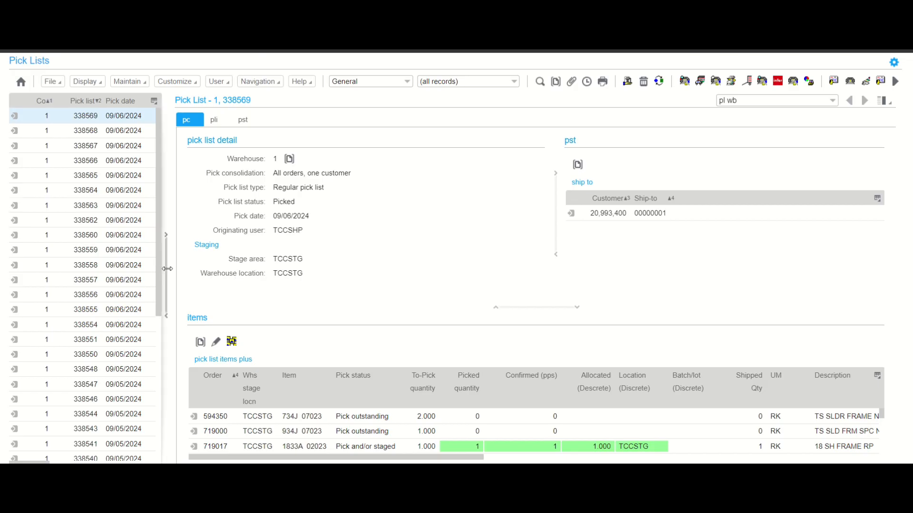
left_click_drag(167, 268, 257, 294)
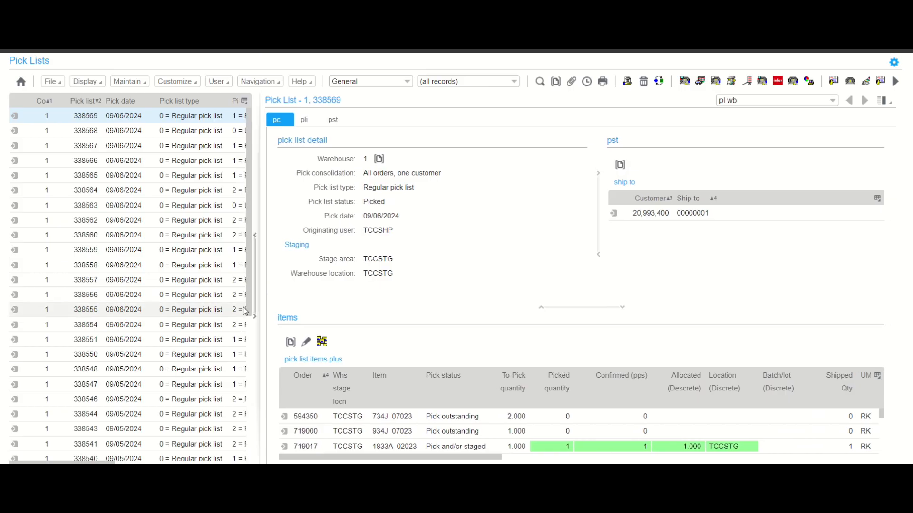
left_click_drag(255, 275, 247, 152)
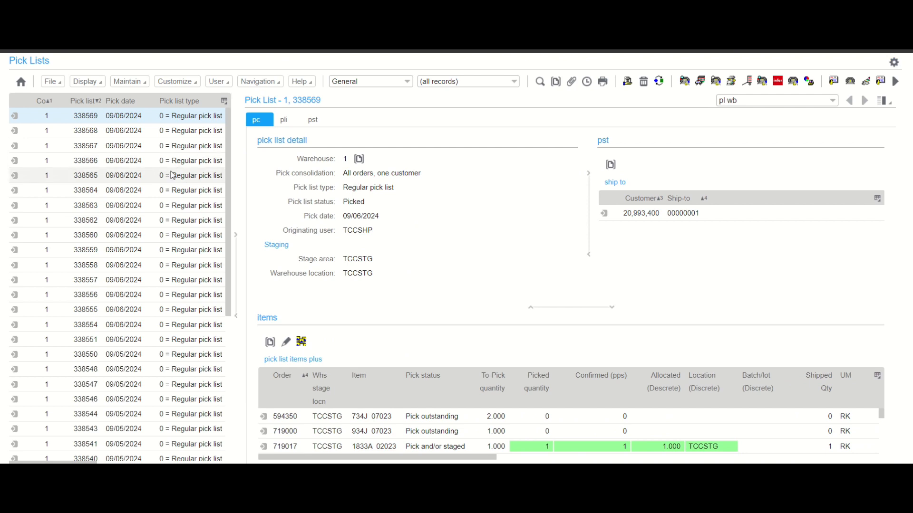
Preview pick lists 338565, 338564 and 338560, view stock for item 9015W3 07023 on 338560, and return to the split view
left_click(133, 175)
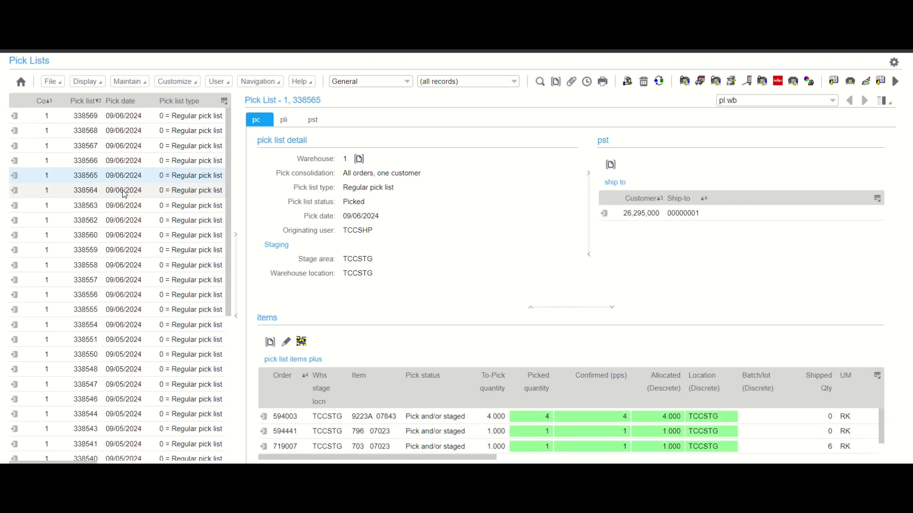
left_click(125, 191)
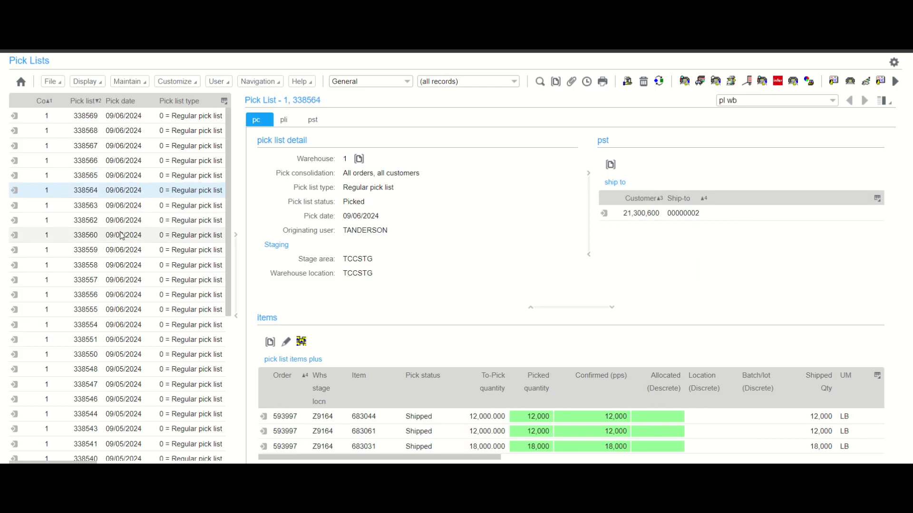
left_click(123, 236)
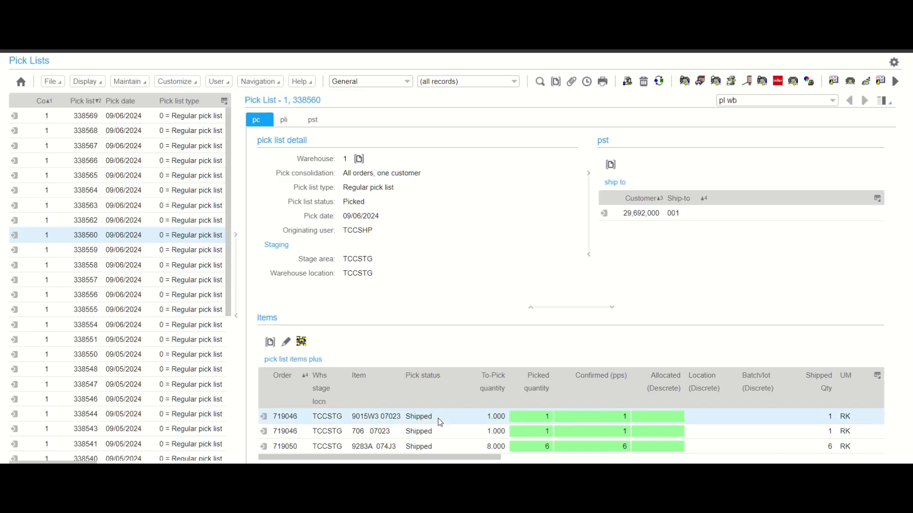
left_click(302, 343)
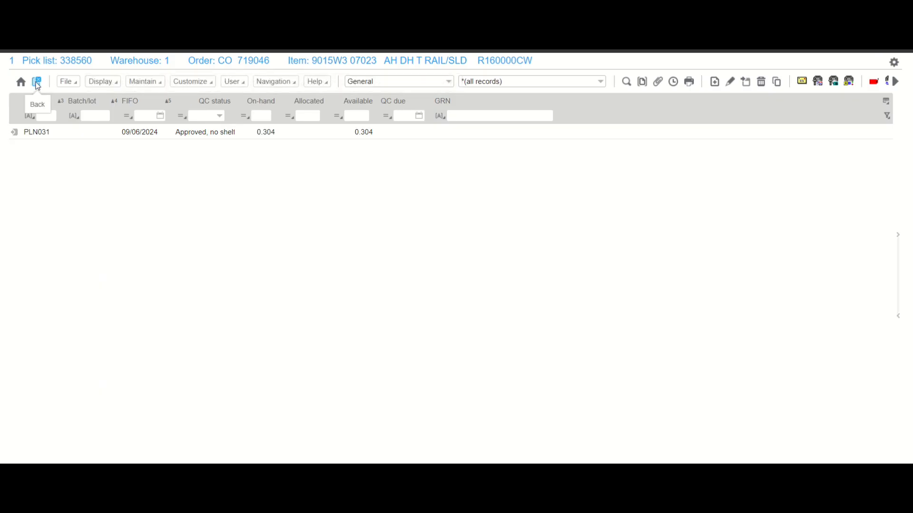
left_click(38, 86)
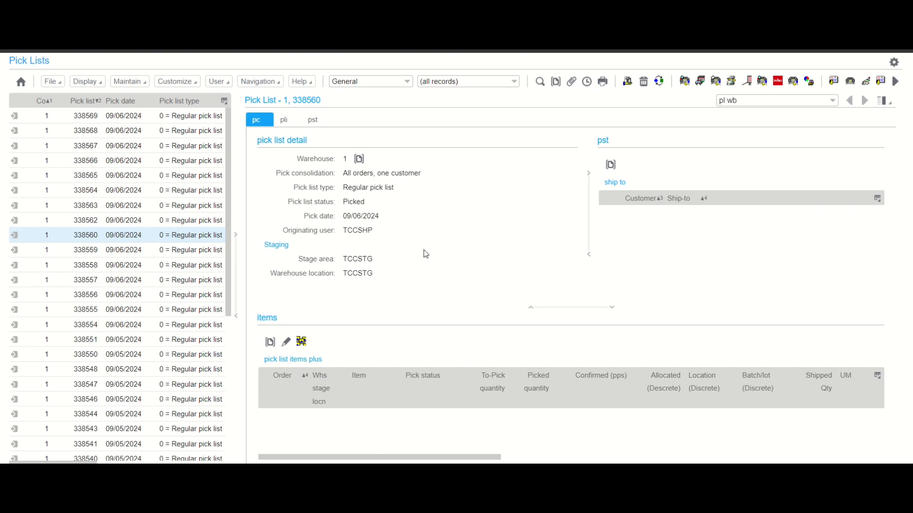
Preview pick lists 338557 and 338555, and examine the display and user options for 338555's ship-to record
left_click(125, 280)
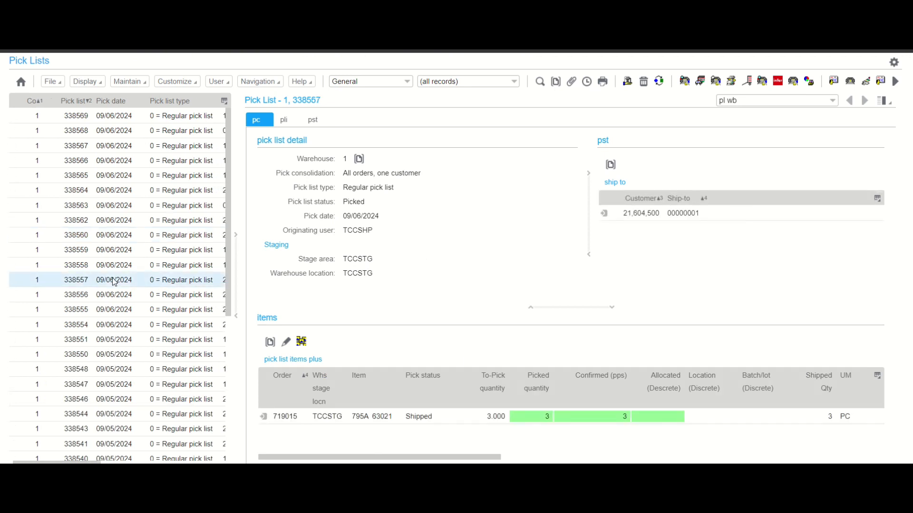
left_click(109, 316)
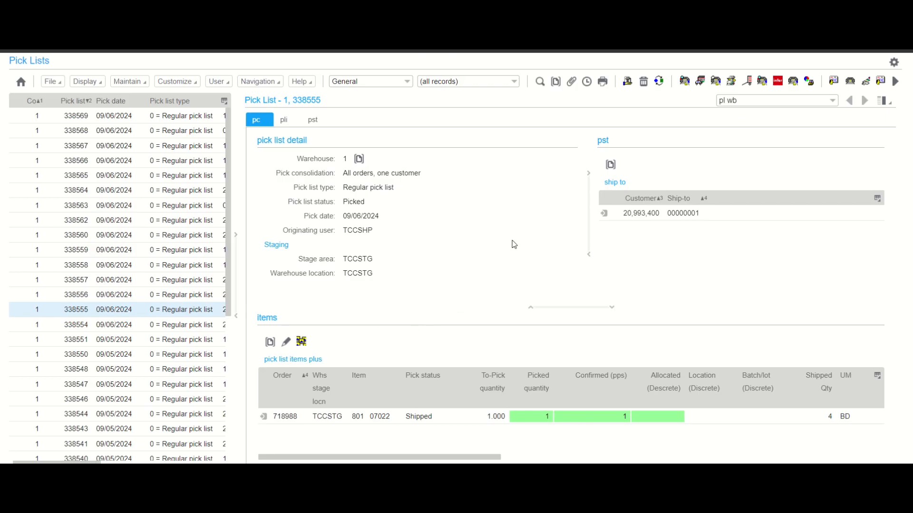
right_click(683, 217)
mouse_move(690, 226)
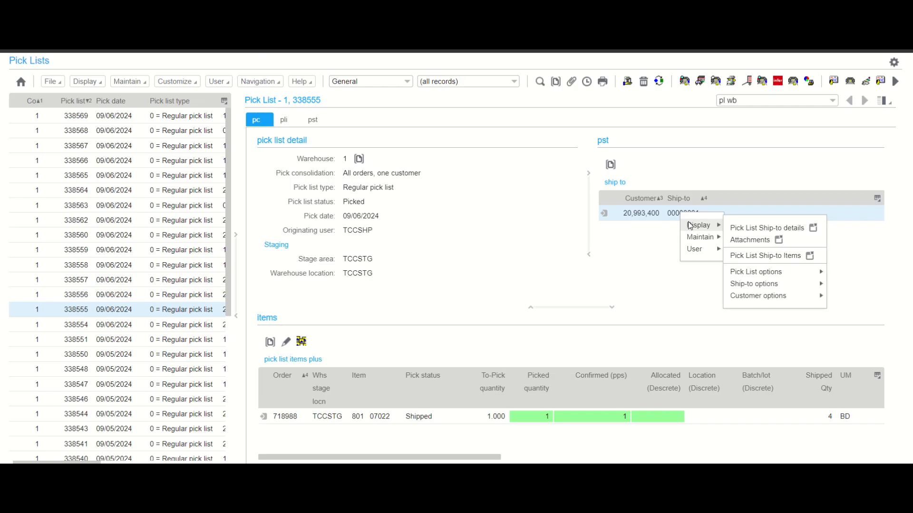
mouse_move(697, 252)
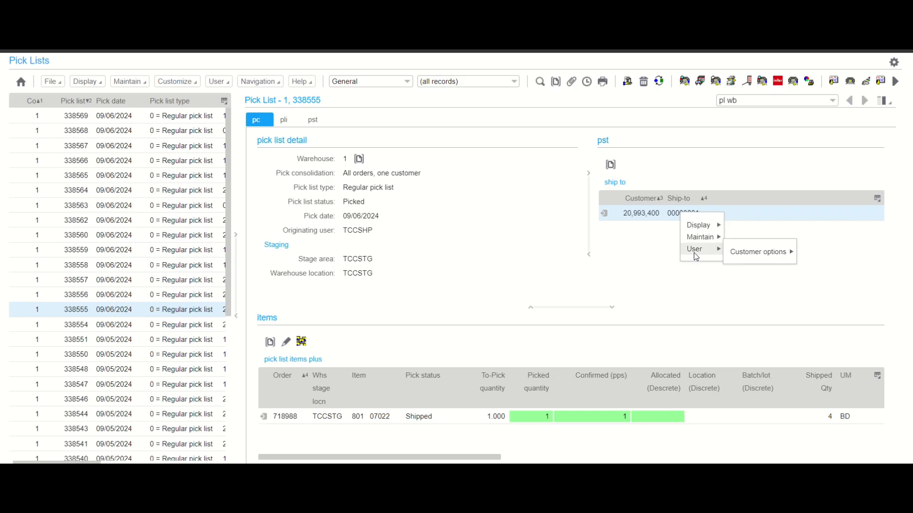
left_click(635, 264)
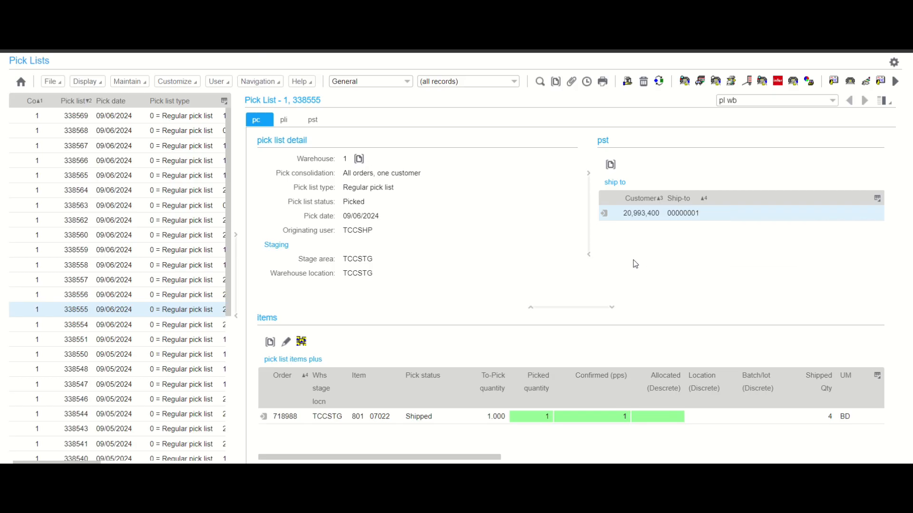
Examine the display, maintain and user options for the item line of pick list 338555 without choosing any
right_click(430, 417)
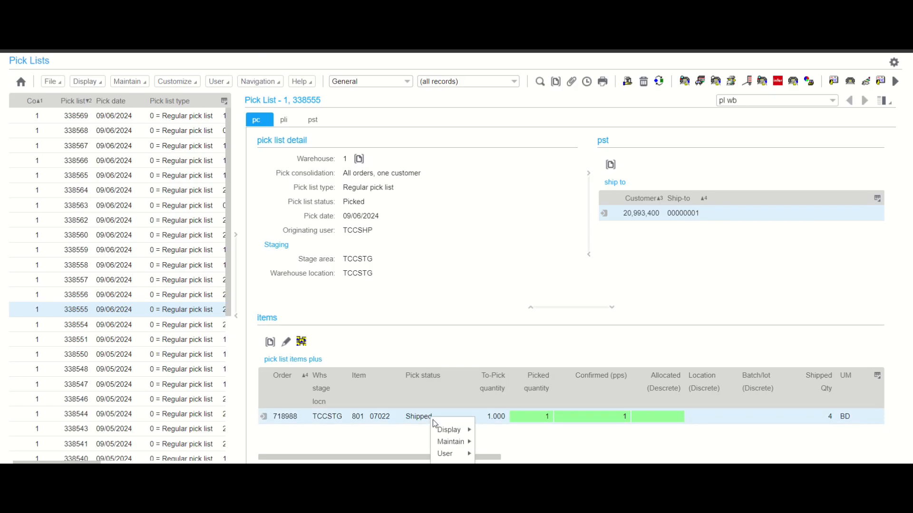
mouse_move(441, 430)
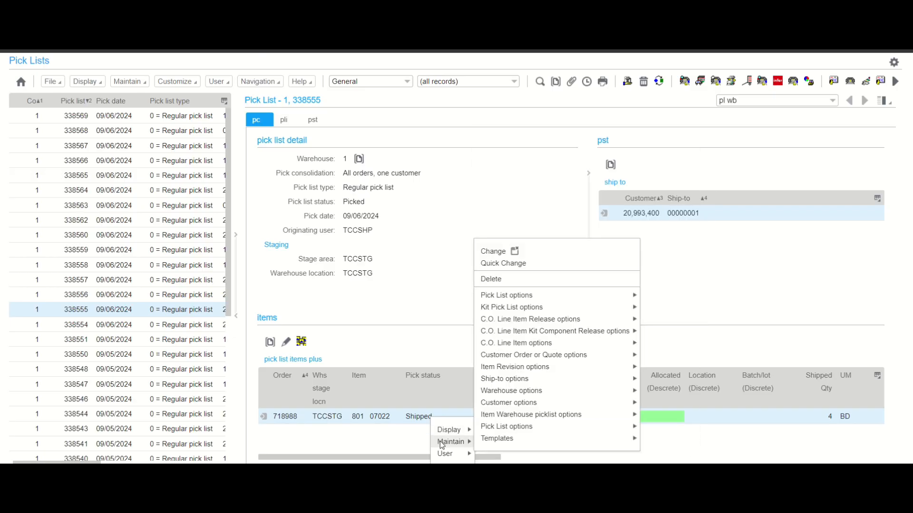
mouse_move(441, 450)
left_click(433, 344)
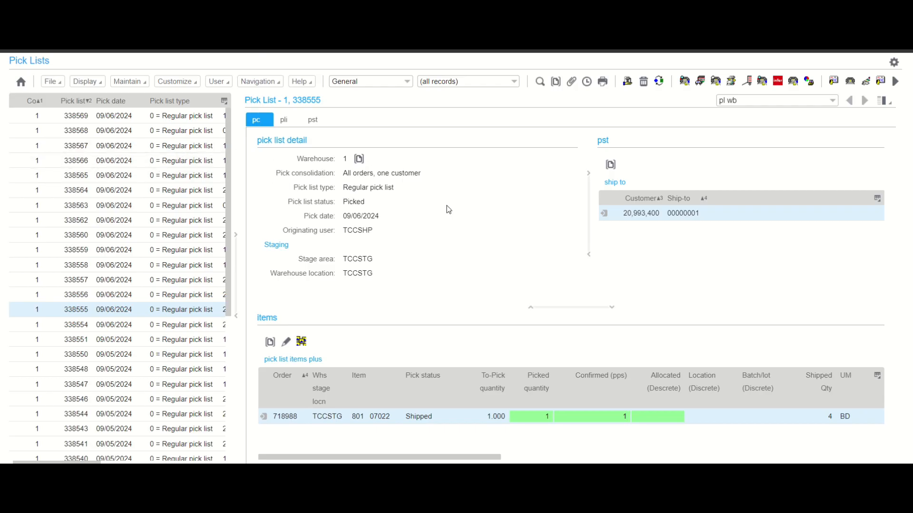
Change the Pick Lists view from the current split layout
left_click(893, 62)
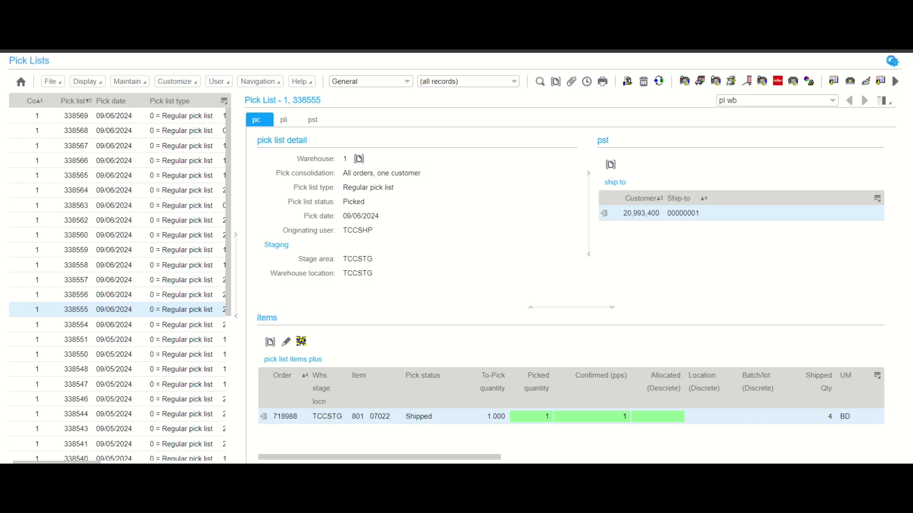